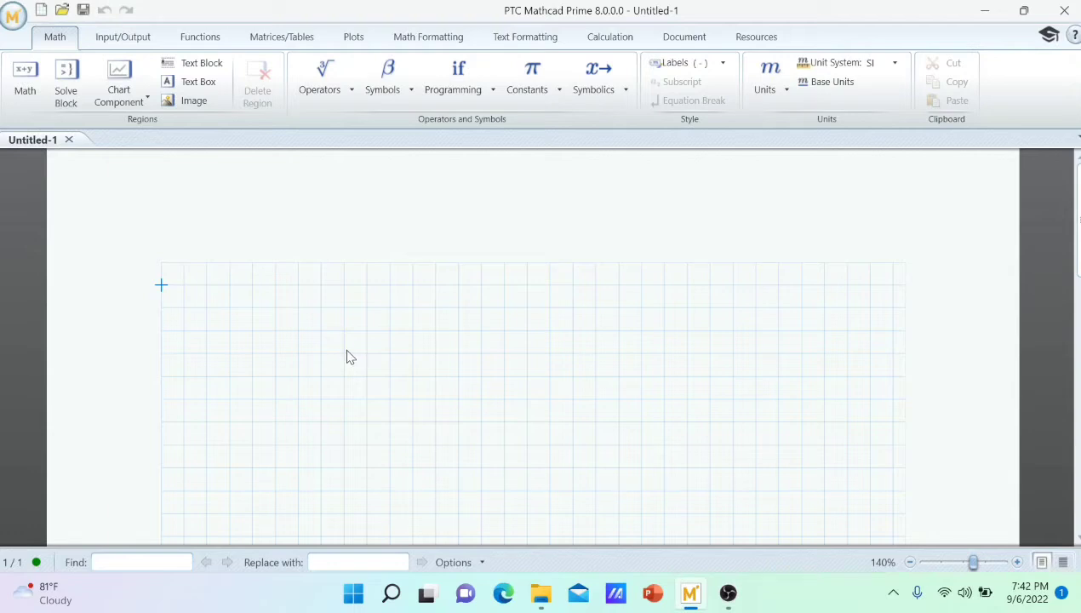
Insert a math region near the page's upper-left corner and evaluate 23+27+22+100 in it.
left_click(207, 308)
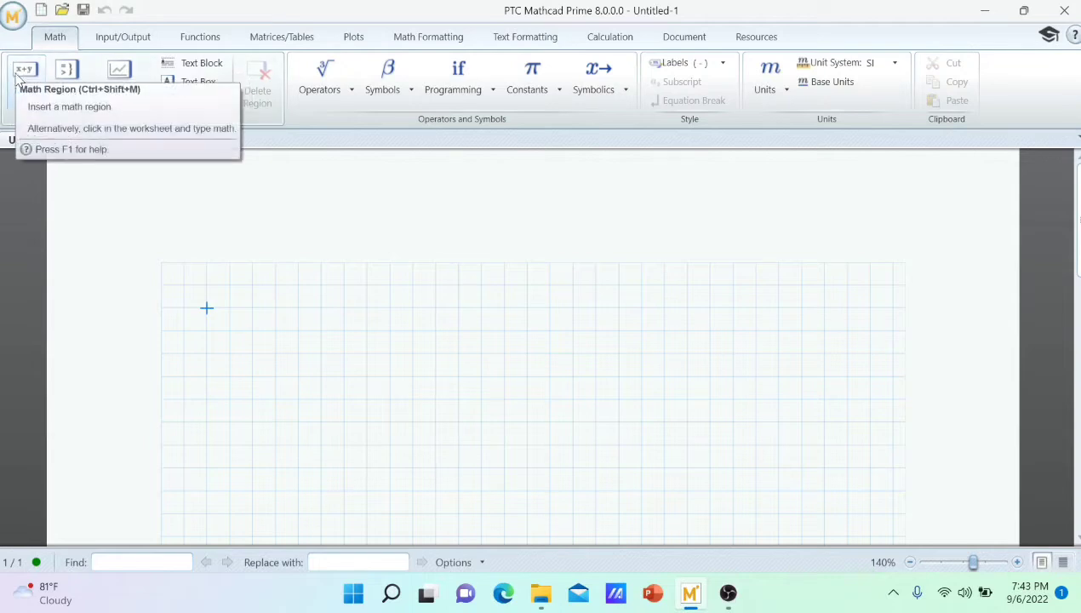
left_click(24, 74)
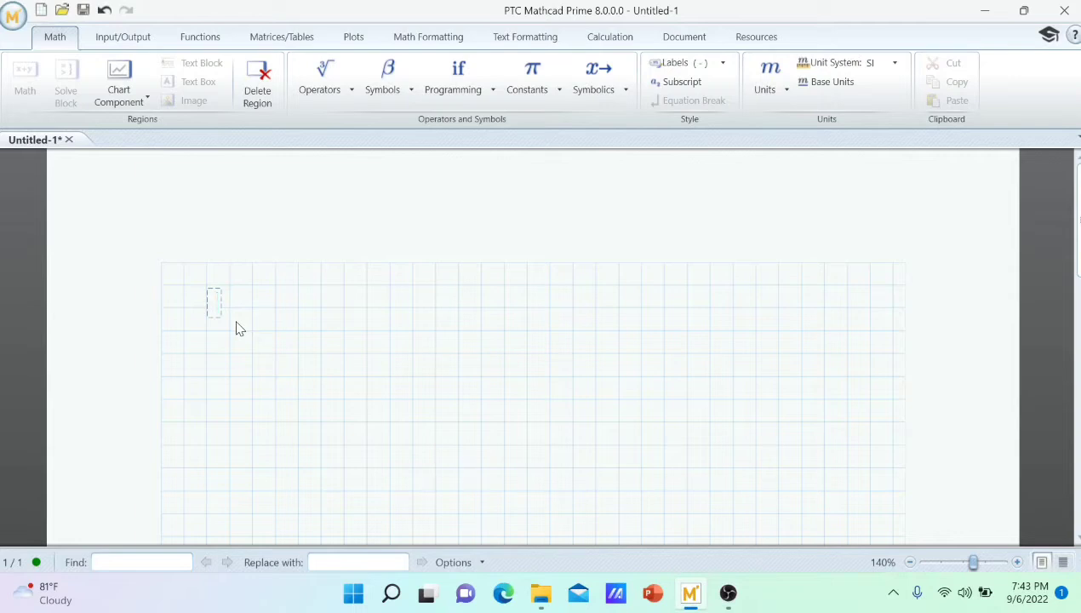
type("23 + 27 + 22 + 100")
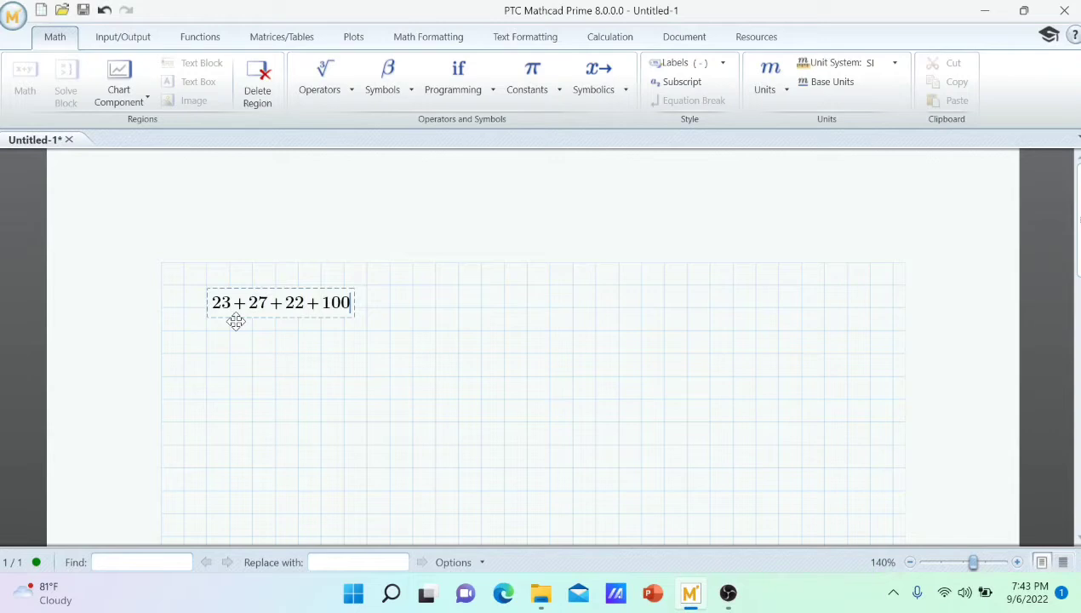
type("= 172")
Evaluate the expression 100−23−12.4−3+8 in a new math region below the first sum.
left_click(210, 357)
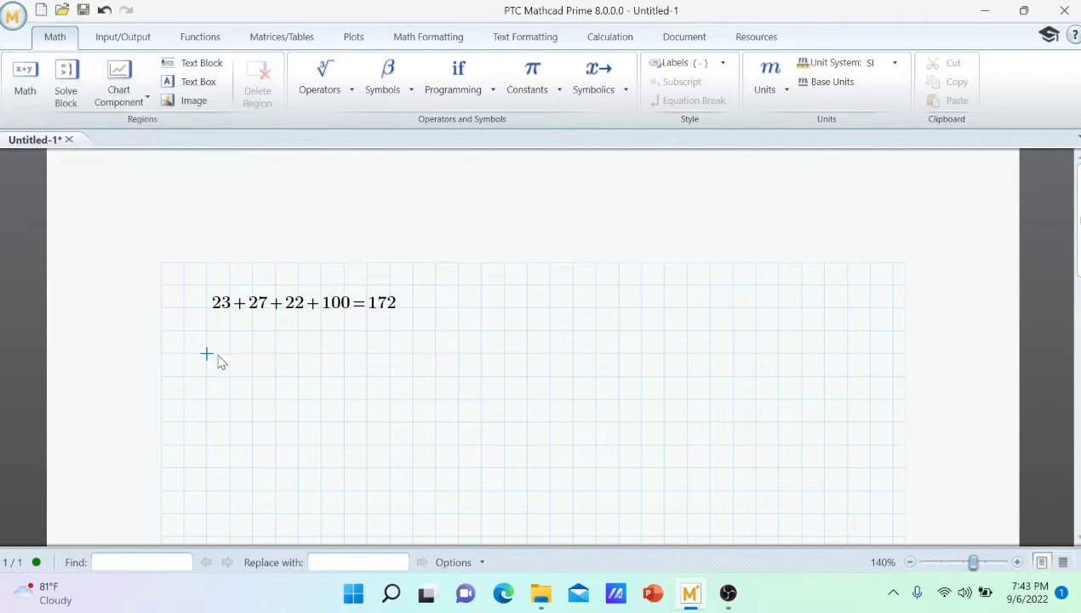
type("1")
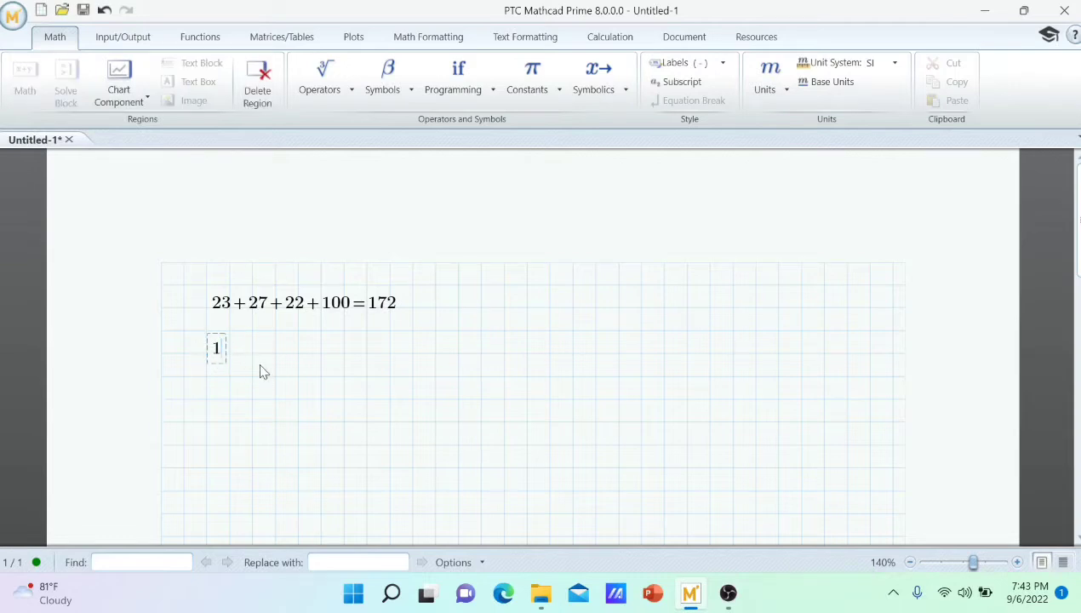
type("00")
type("-23")
type("-12")
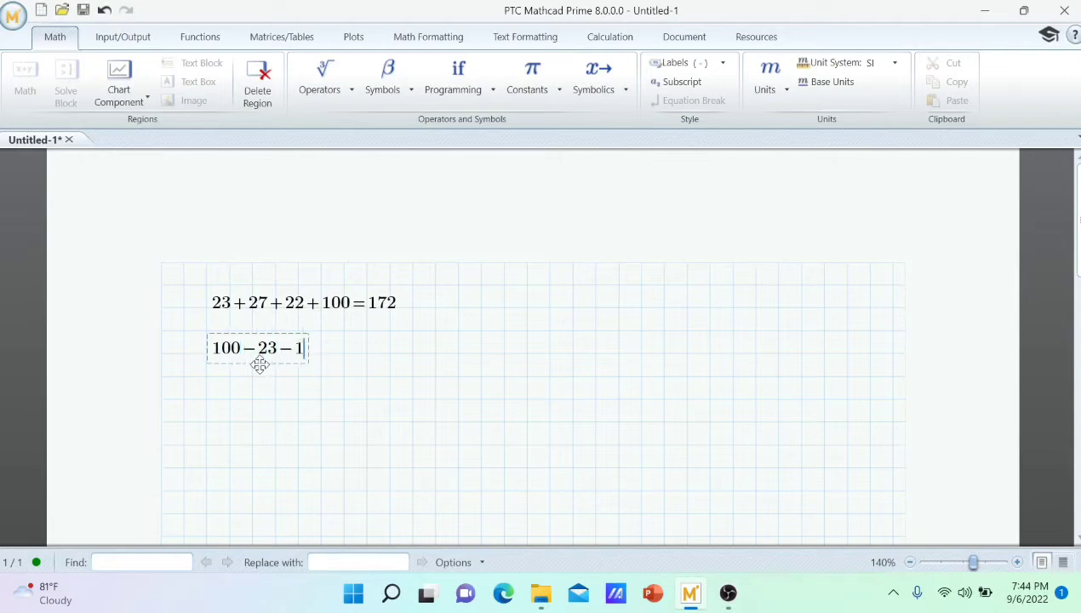
type(".4-")
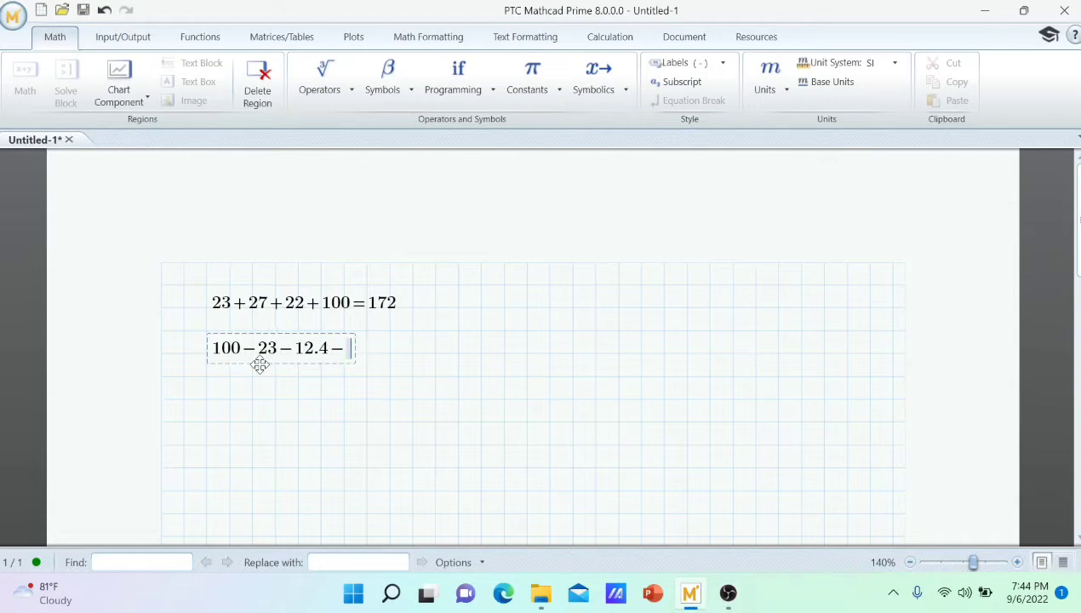
type("3+8")
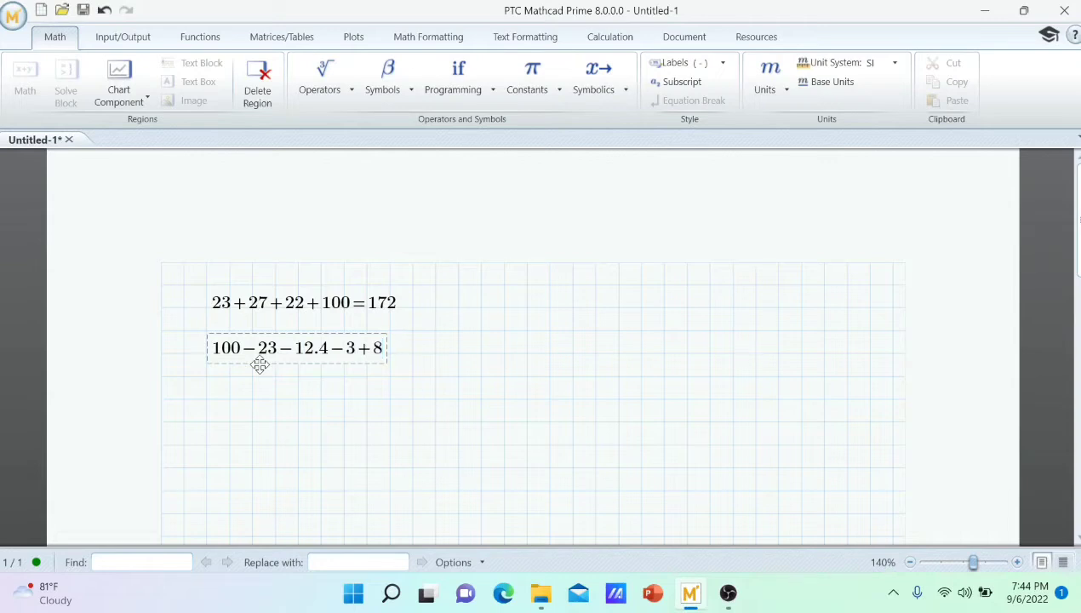
type("= 69.6")
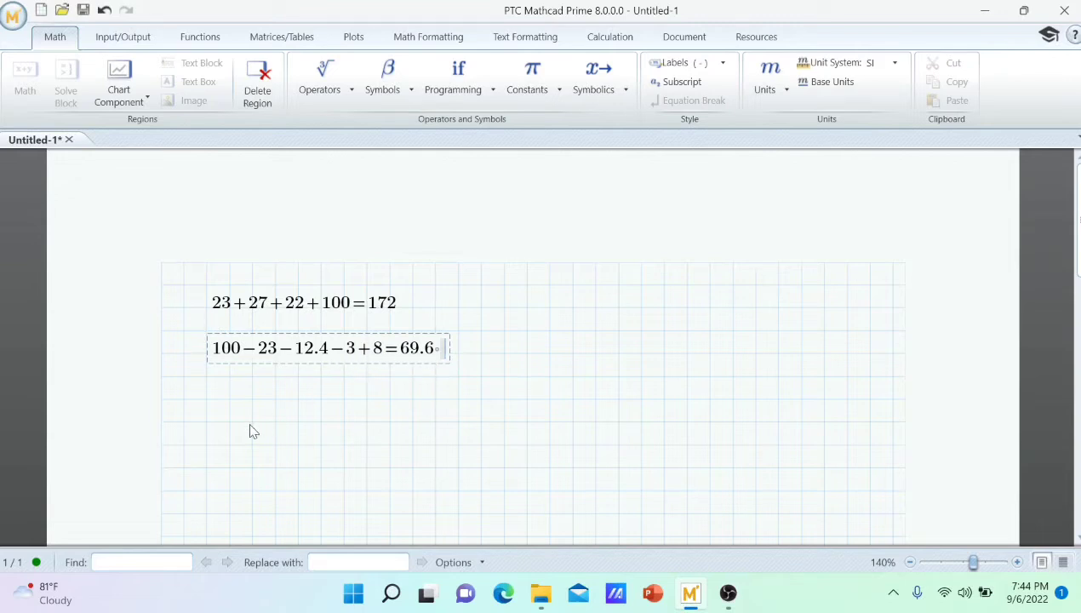
Evaluate the product 123·765·12 in a new math region below the subtraction expression.
left_click(213, 399)
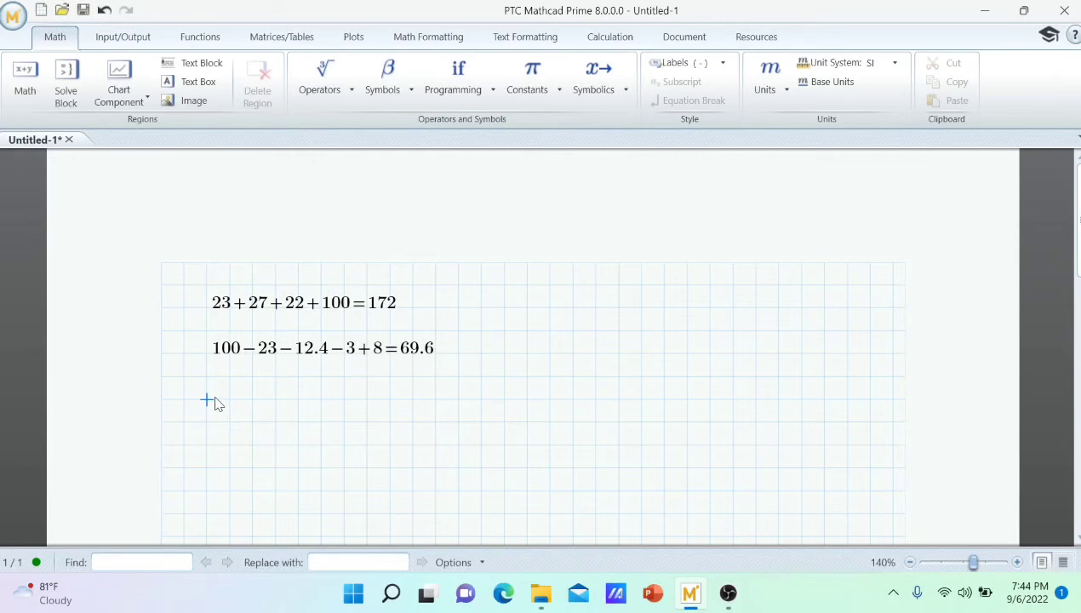
type("12")
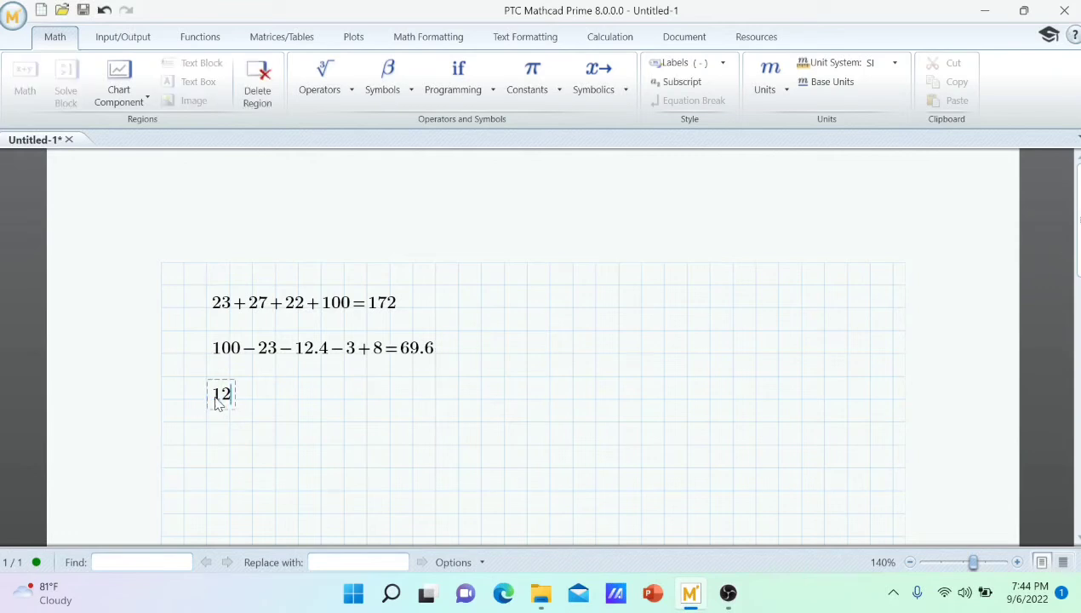
type("3*789")
key("BackSpace")
key("BackSpace")
key("BackSpace")
key("BackSpace")
type("*")
type("765")
type("*")
type("12")
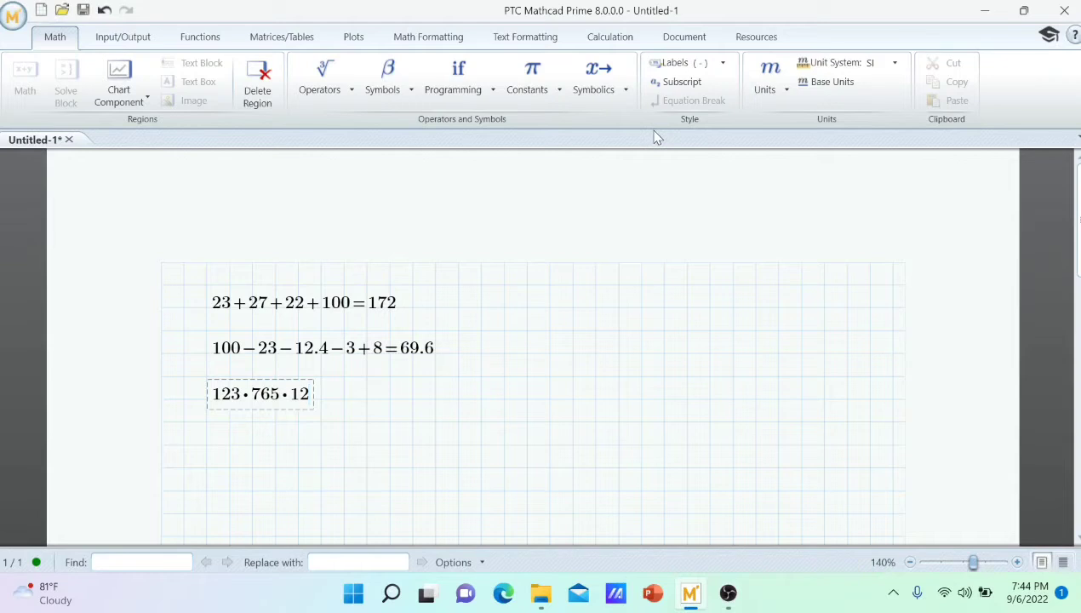
type("= 1.129·10⁶")
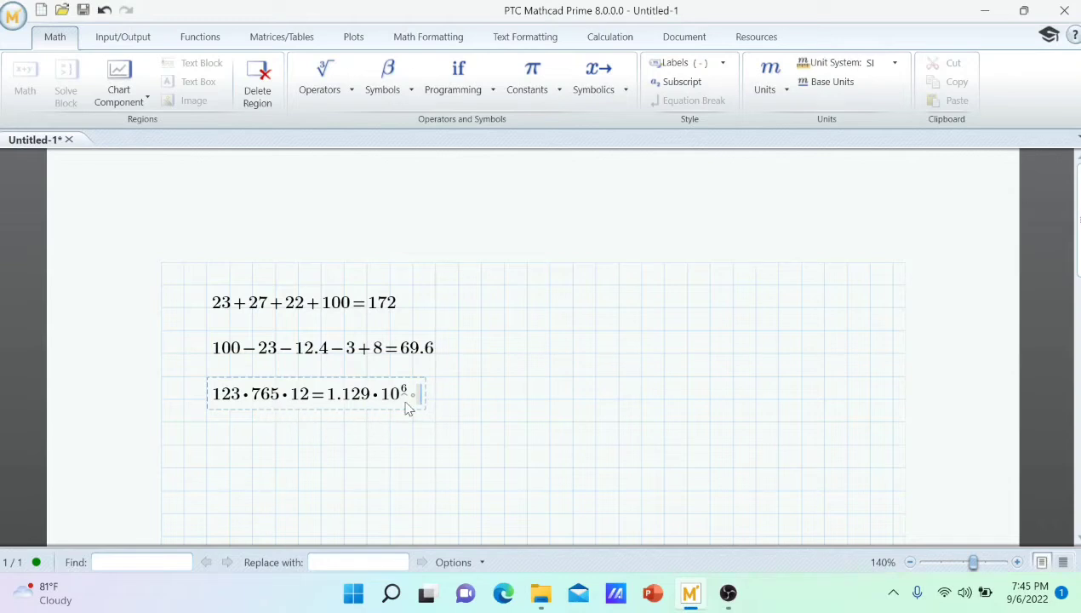
Remove the last factor, 12, from the evaluated product so that it reads 123·765.
left_click(308, 396)
key("BackSpace")
key("BackSpace")
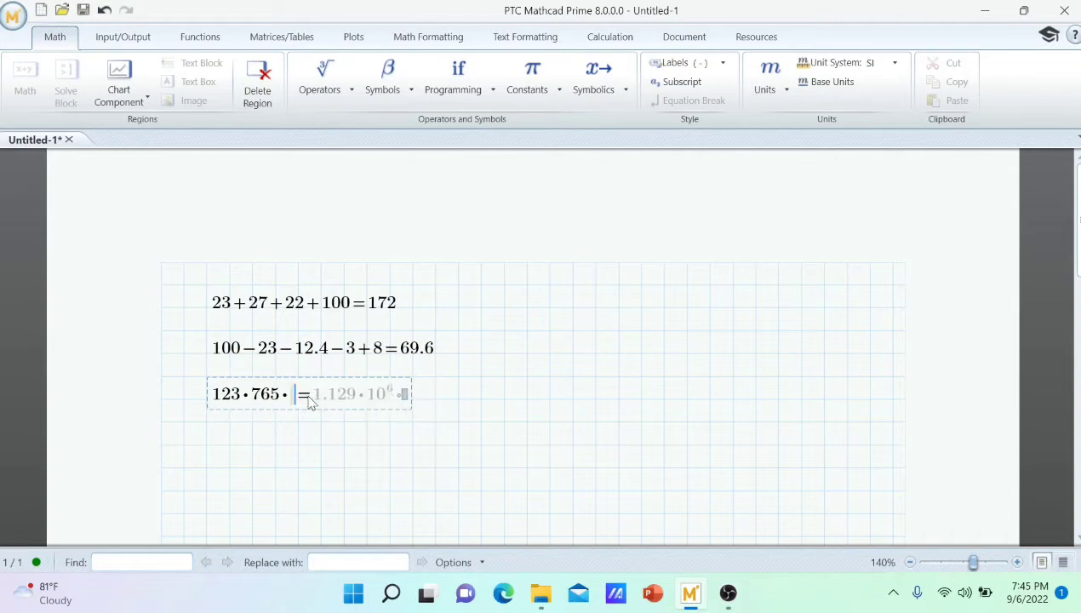
key("BackSpace")
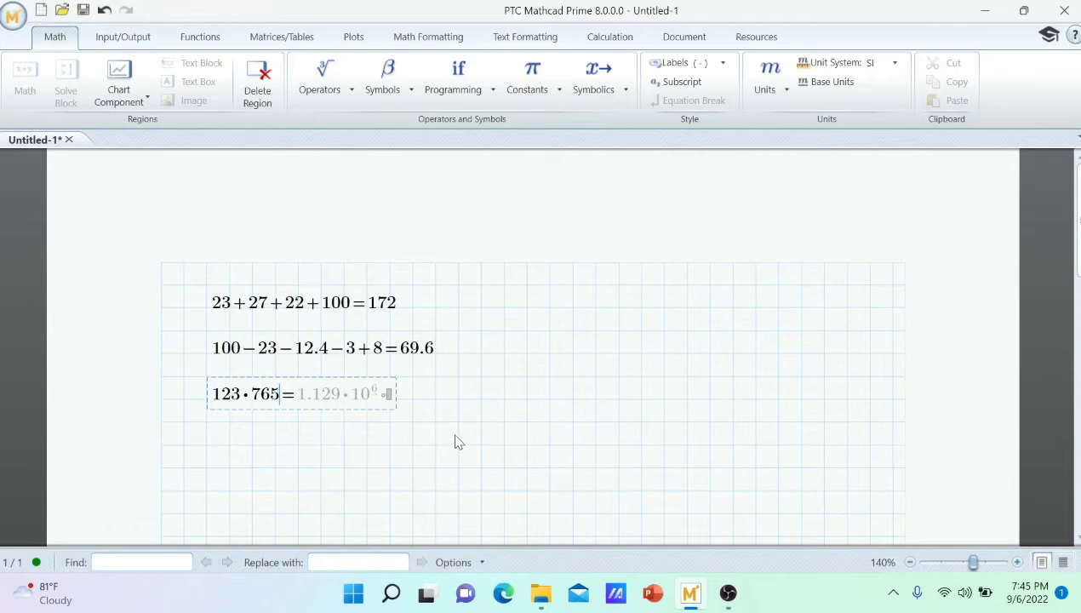
left_click(440, 405)
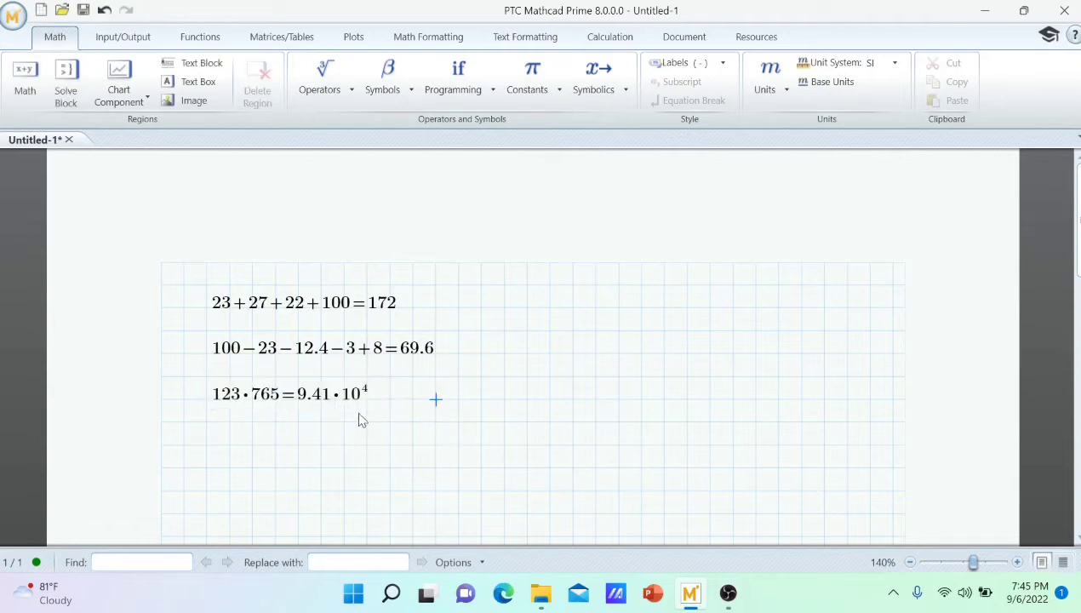
Shorten the product's second factor to 7 so that the expression reads 123·7.
left_click(274, 400)
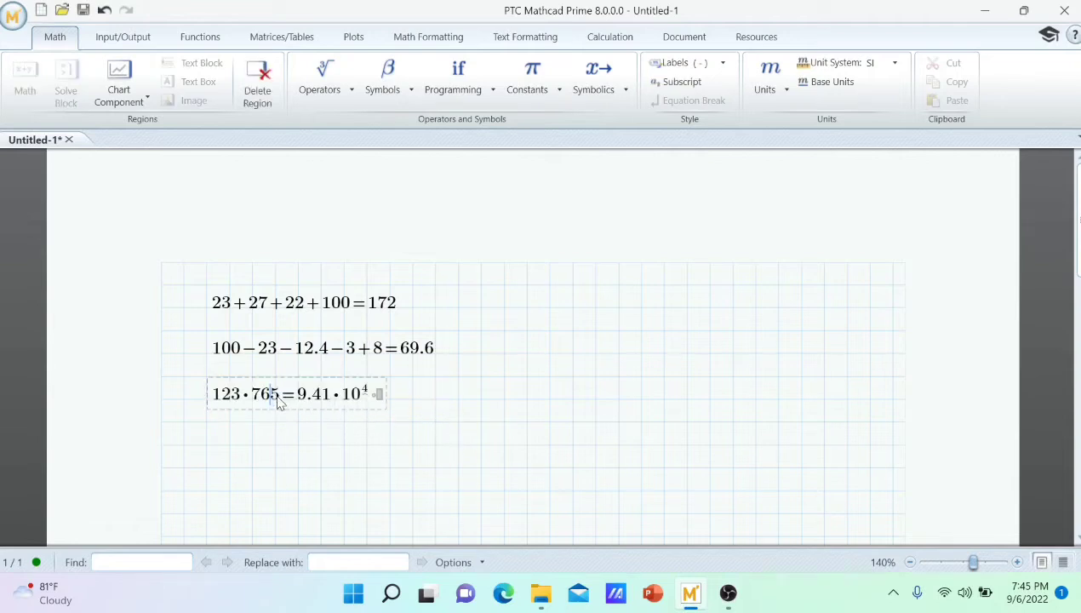
key("BackSpace")
key("BackSpace")
left_click(410, 425)
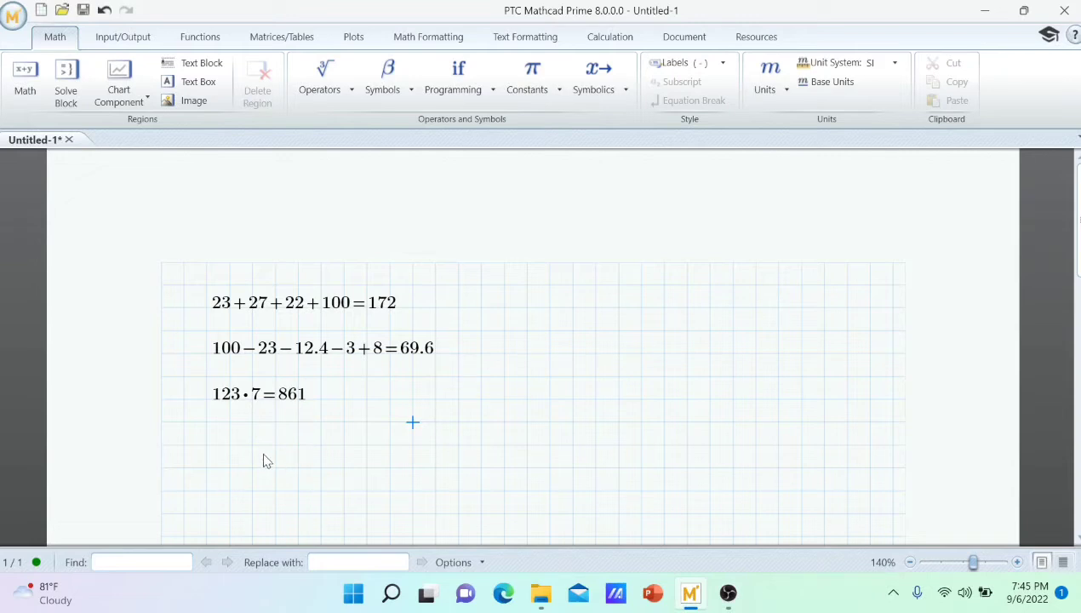
Evaluate the mixed expression 34·2−16+7 in a new math region below the product.
left_click(222, 444)
type("34")
type("*2")
type("-1")
type("6")
type("+7")
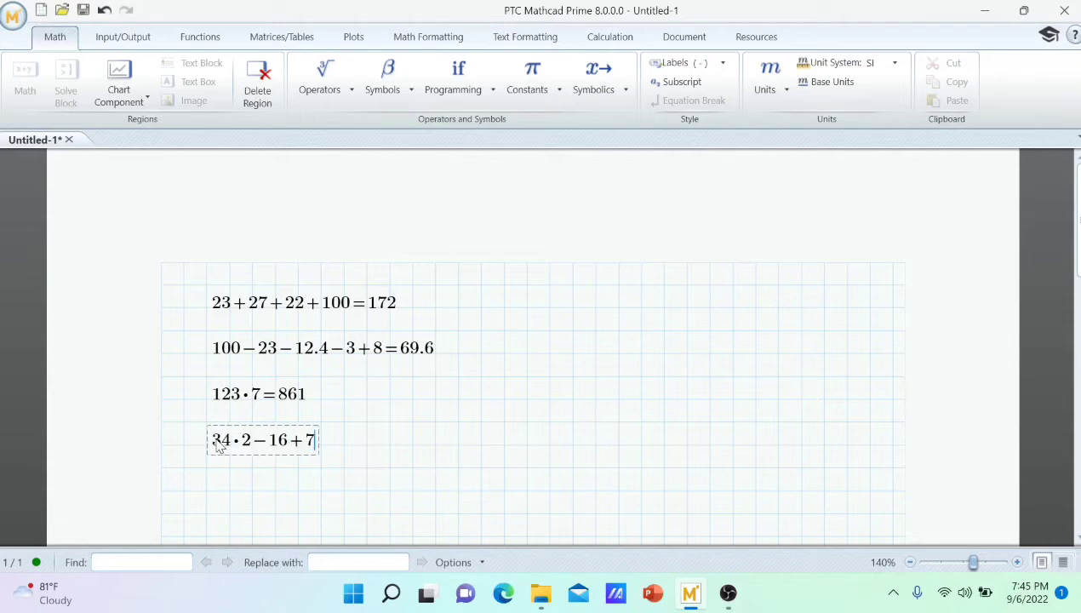
type("=59")
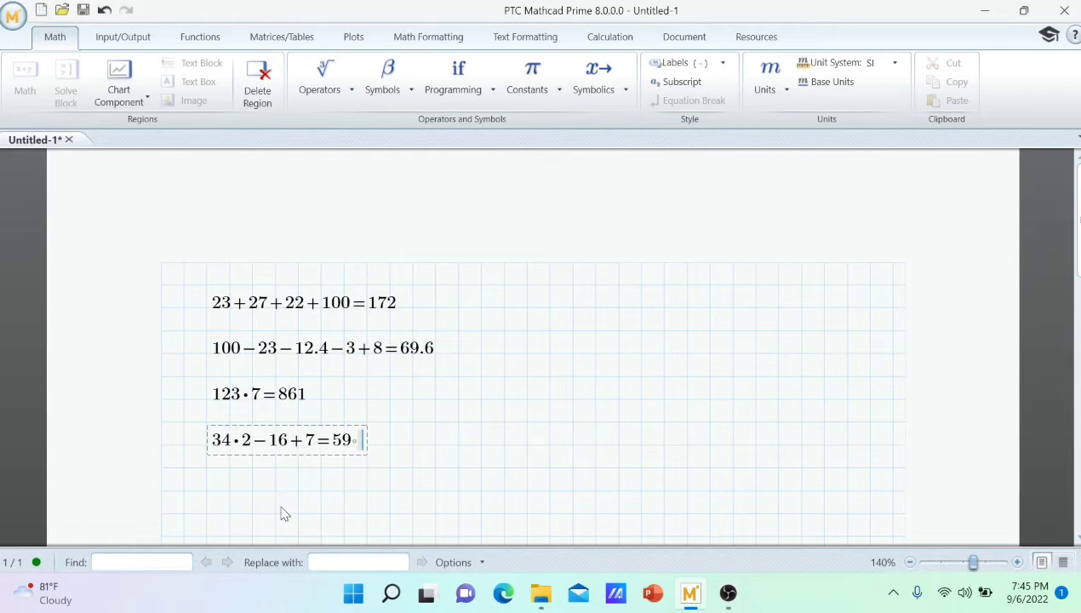
scroll(272, 508, "down", 1)
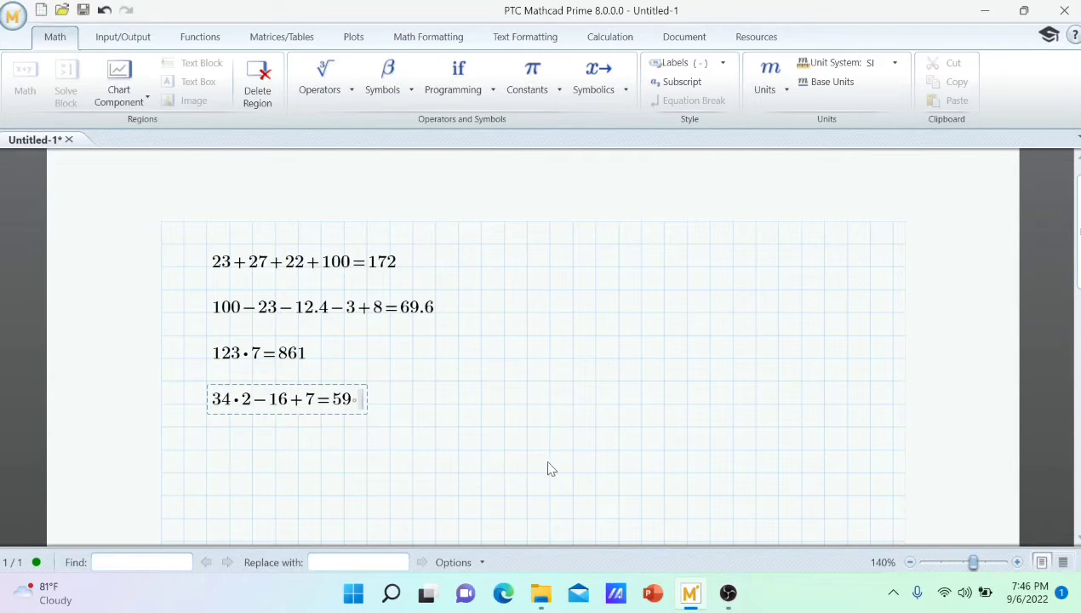
left_click(727, 593)
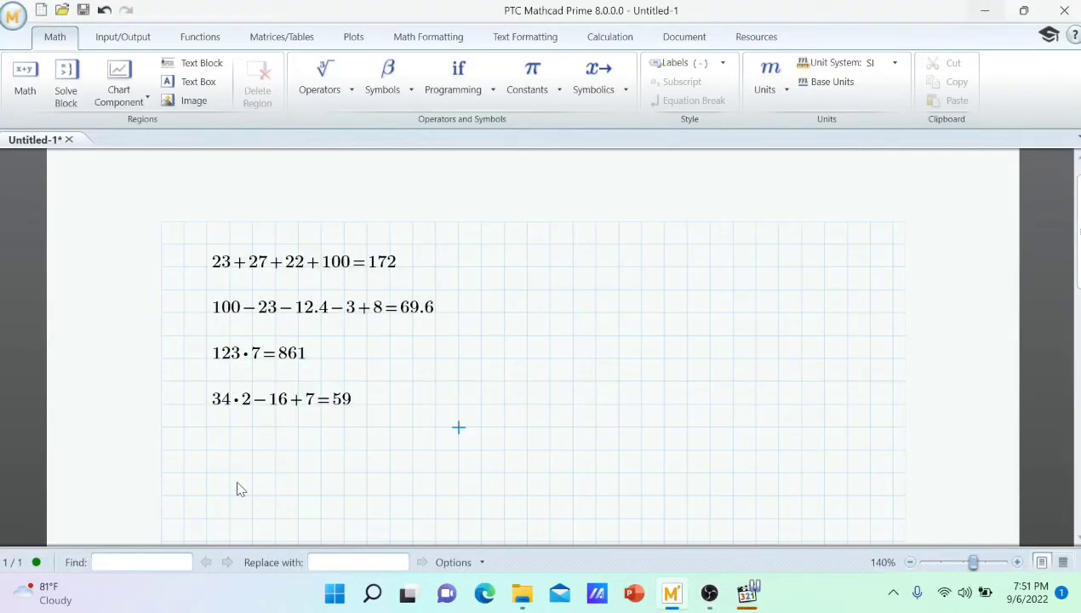
Enter the fraction 345/12 plus 23 in a new math region below the mixed expression.
scroll(239, 489, "down", 1)
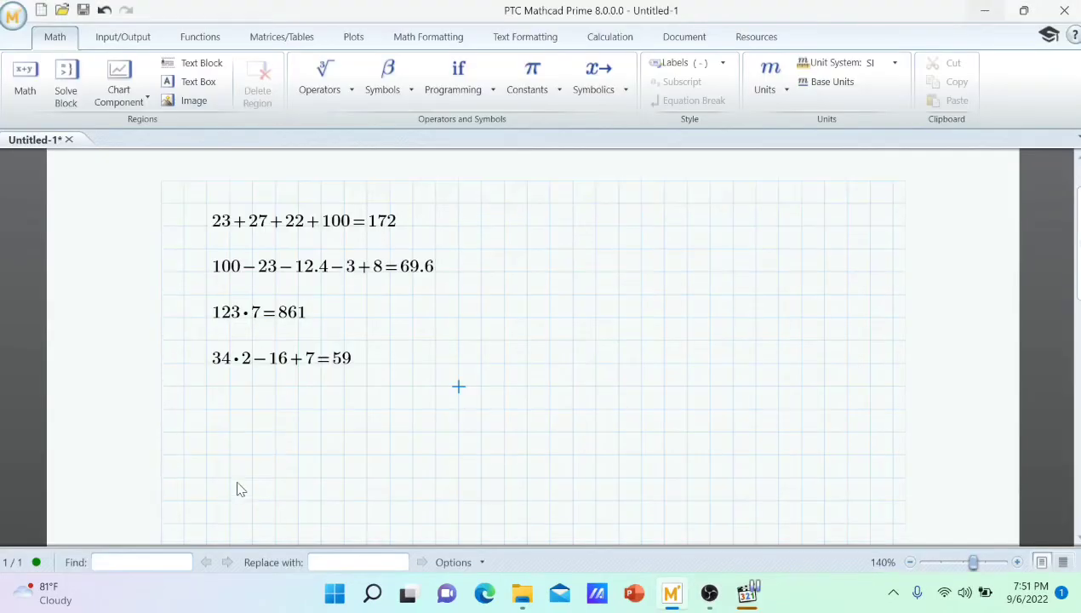
left_click(210, 408)
type("345")
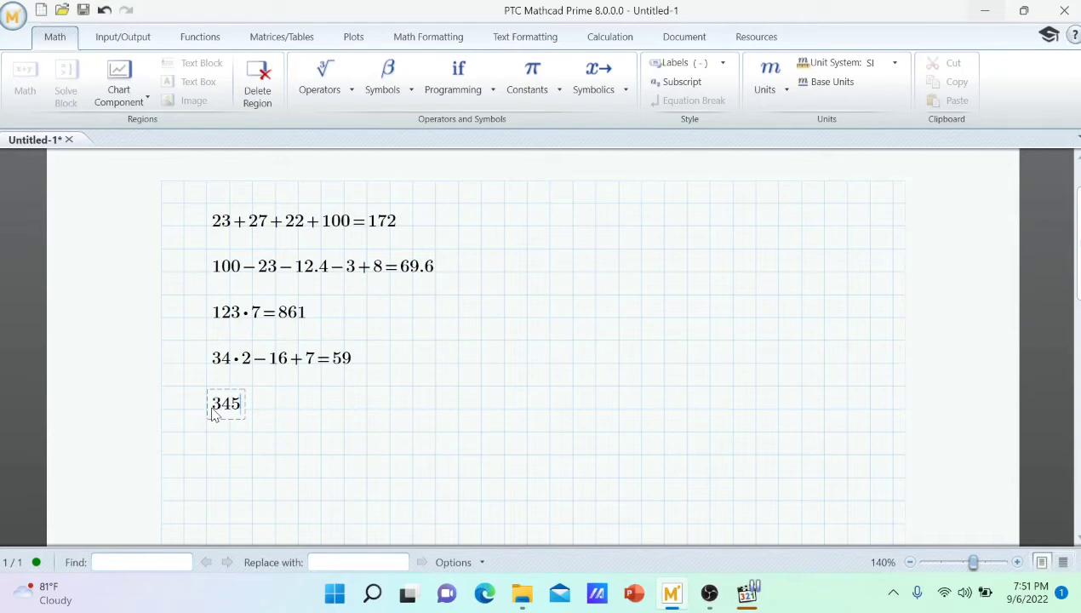
type("/12")
key("space")
type("+23")
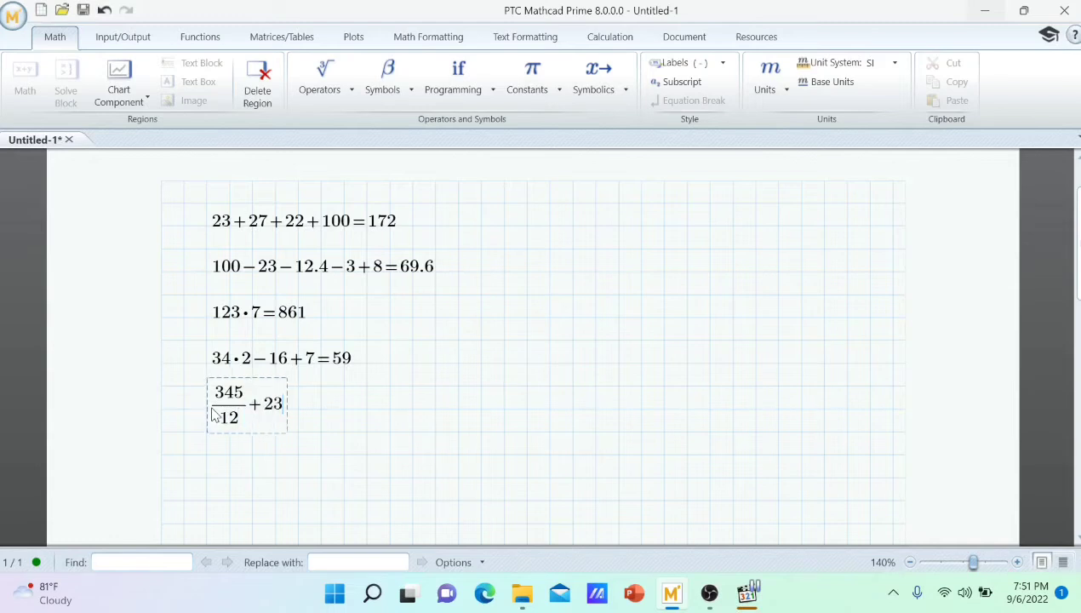
type("-17/23")
Extend the fraction expression by subtracting the fraction 17/23 multiplied by 2, and evaluate it.
key("space")
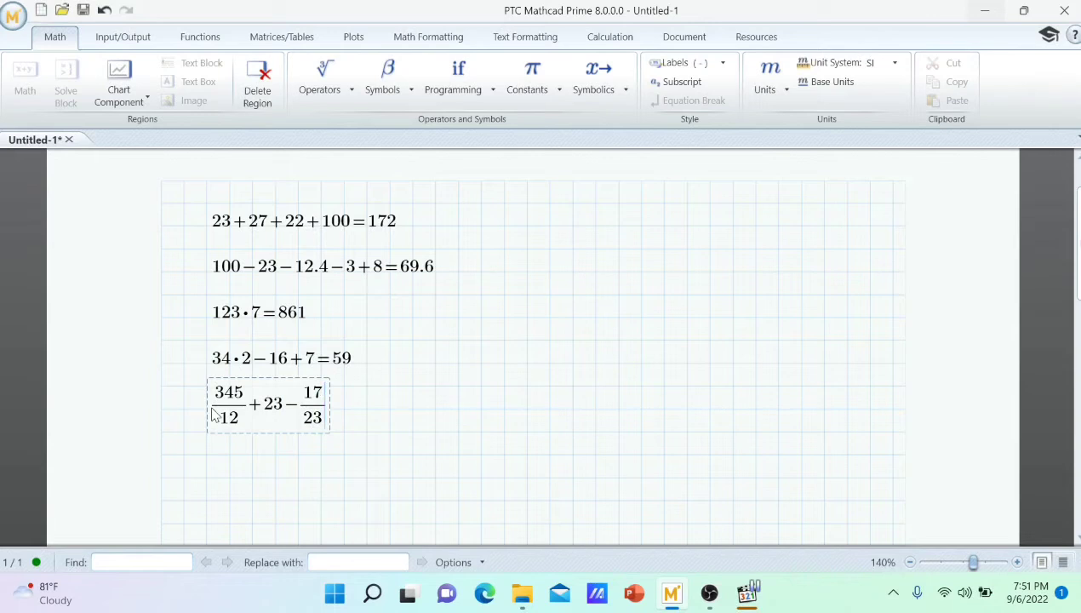
type("*")
type("2")
type("=50.272")
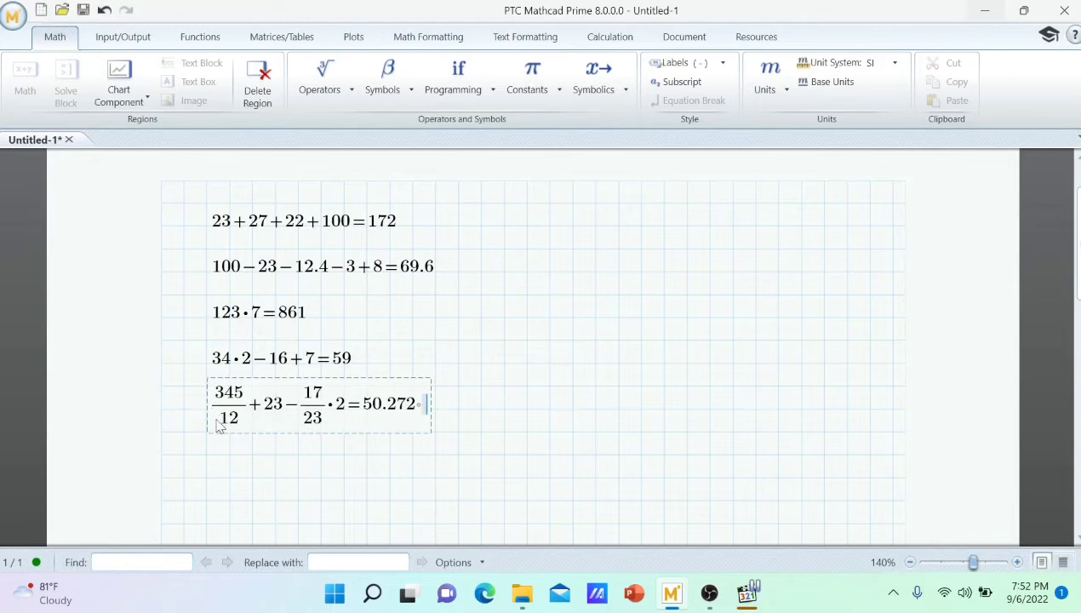
left_click(406, 477)
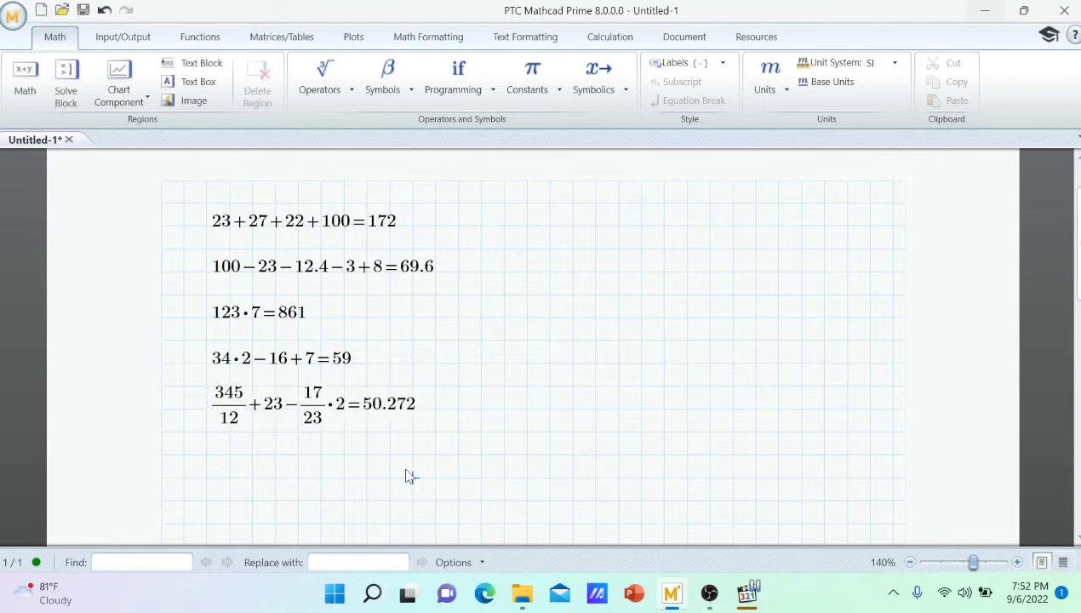
Try assigning the unit m to the result of the fraction expression.
left_click(387, 410)
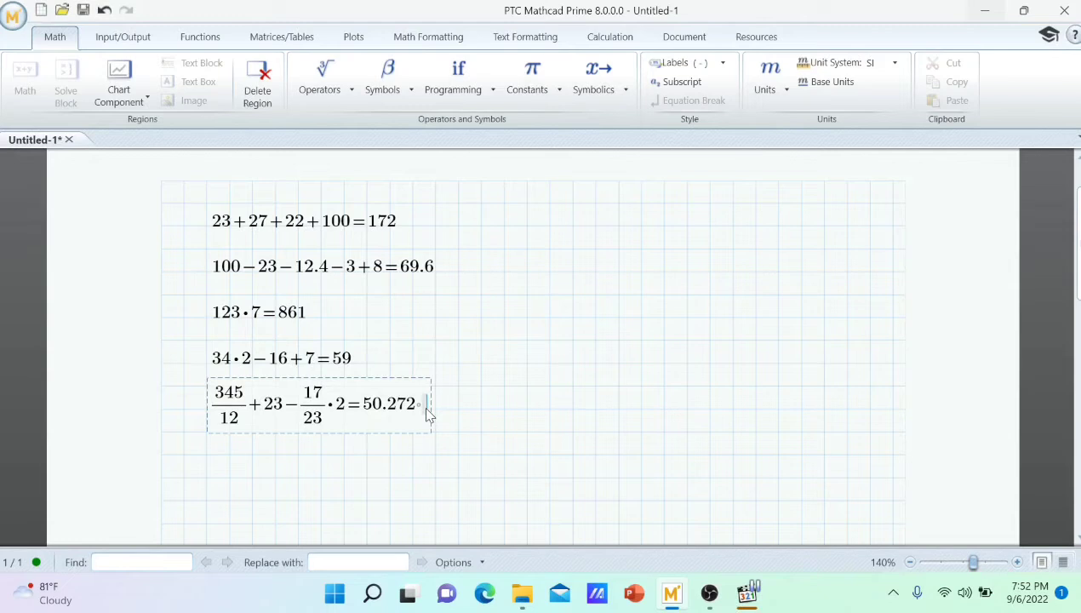
type("m")
left_click(506, 414)
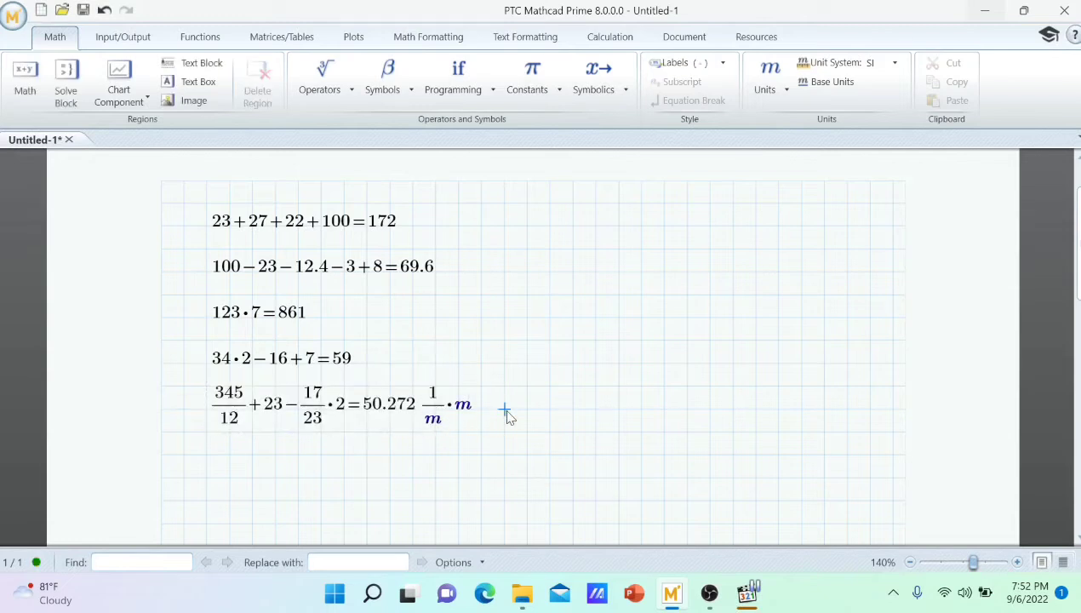
Remove the unit m from the result of the fraction expression.
left_click(442, 416)
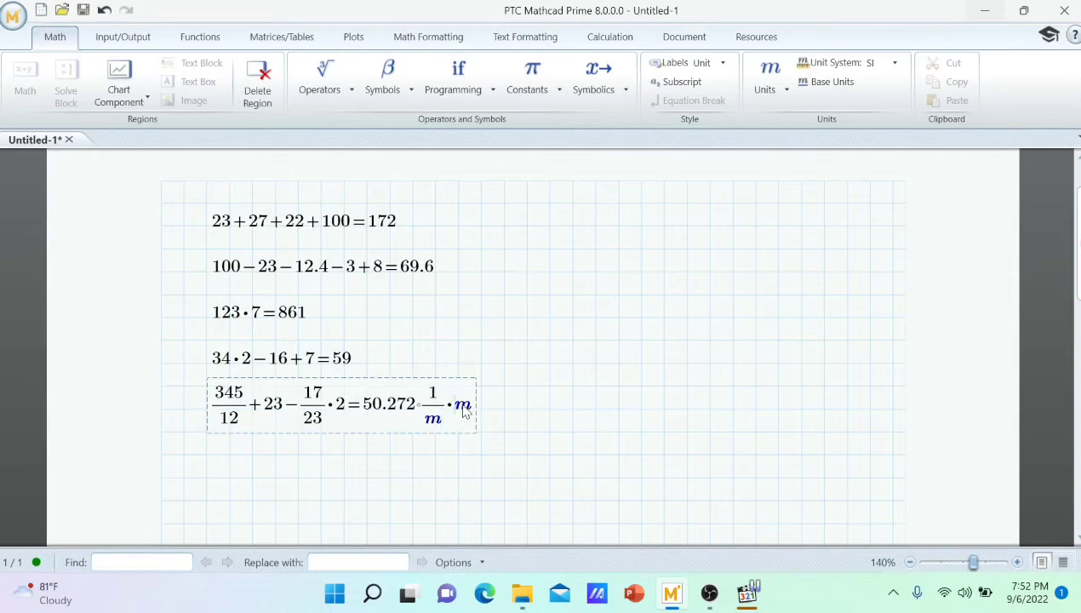
key("BackSpace")
key("BackSpace")
key("BackSpace")
key("BackSpace")
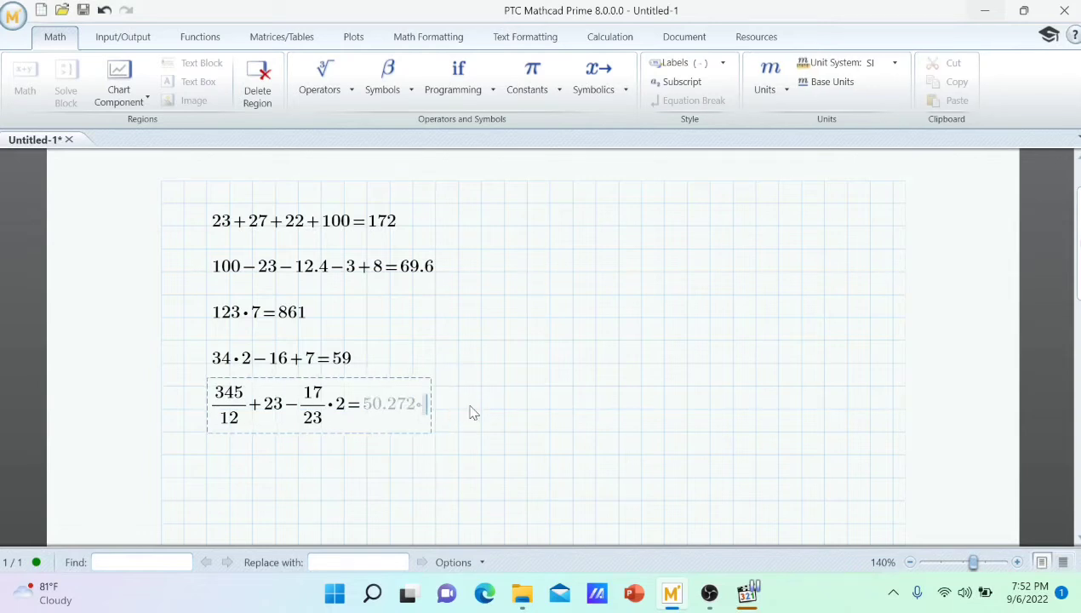
left_click(511, 434)
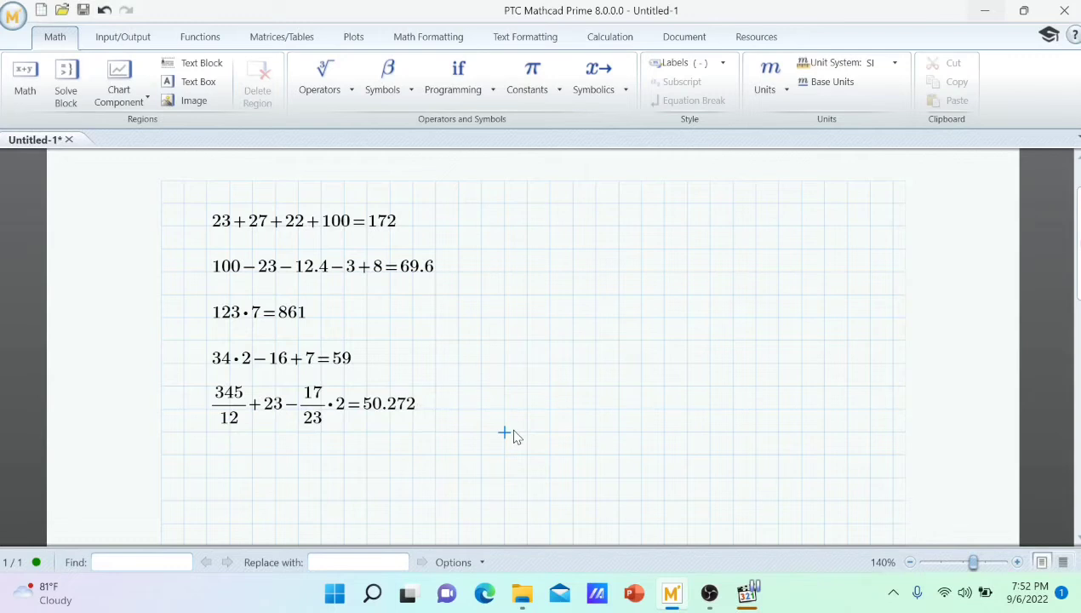
Enter x²+2·x−4 in a new math region to the right of the first sum and try to evaluate it numerically.
left_click(530, 227)
type("x")
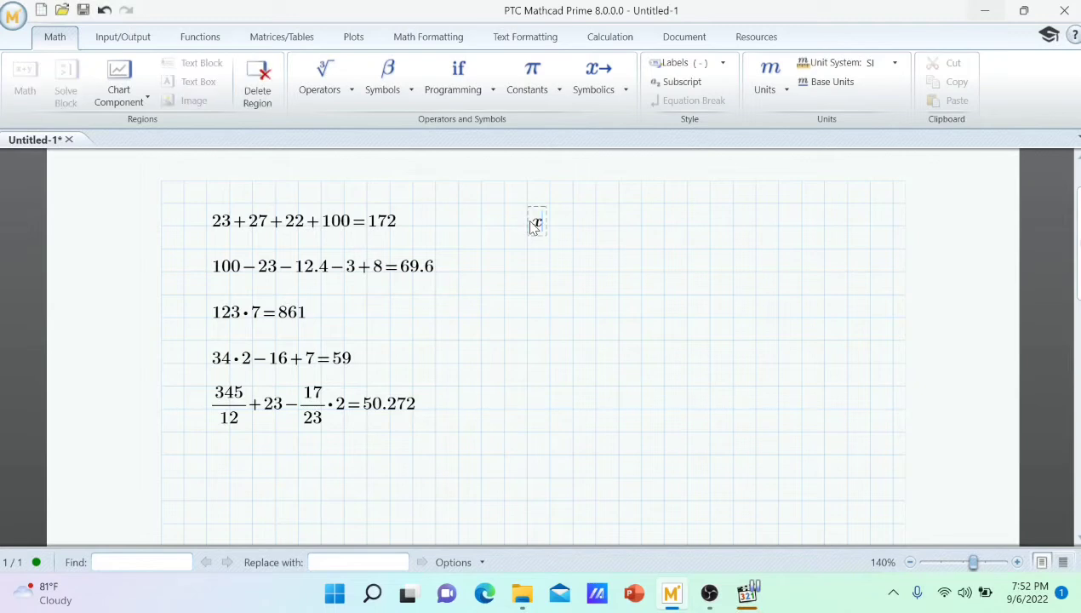
type("^2+23")
key("BackSpace")
type("x-4=")
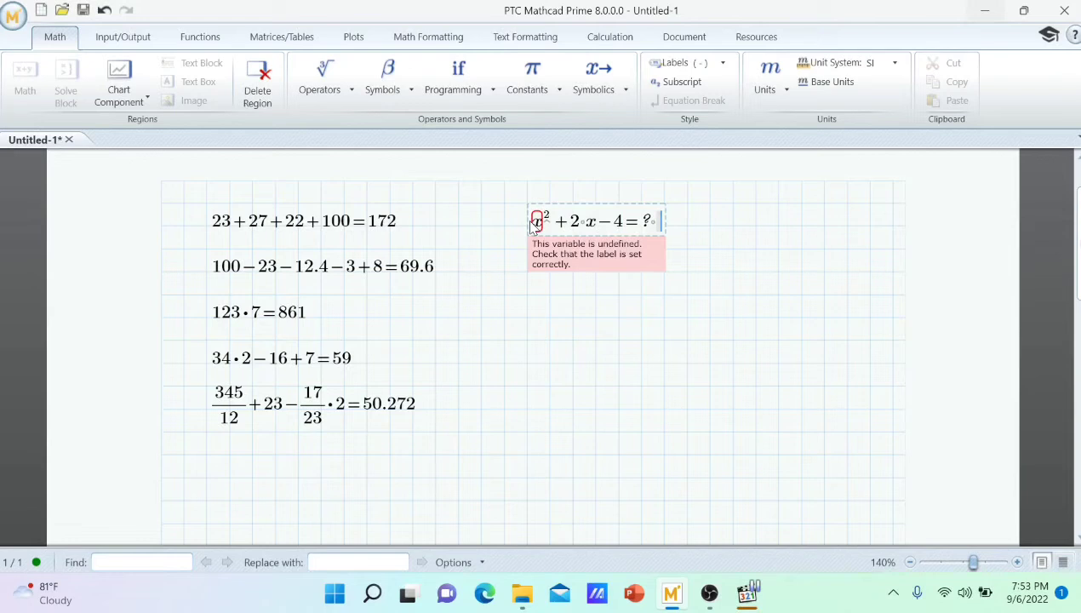
Replace the numeric evaluation of x²+2·x−4 with a Boolean equality to 12, forming an equation.
key("BackSpace")
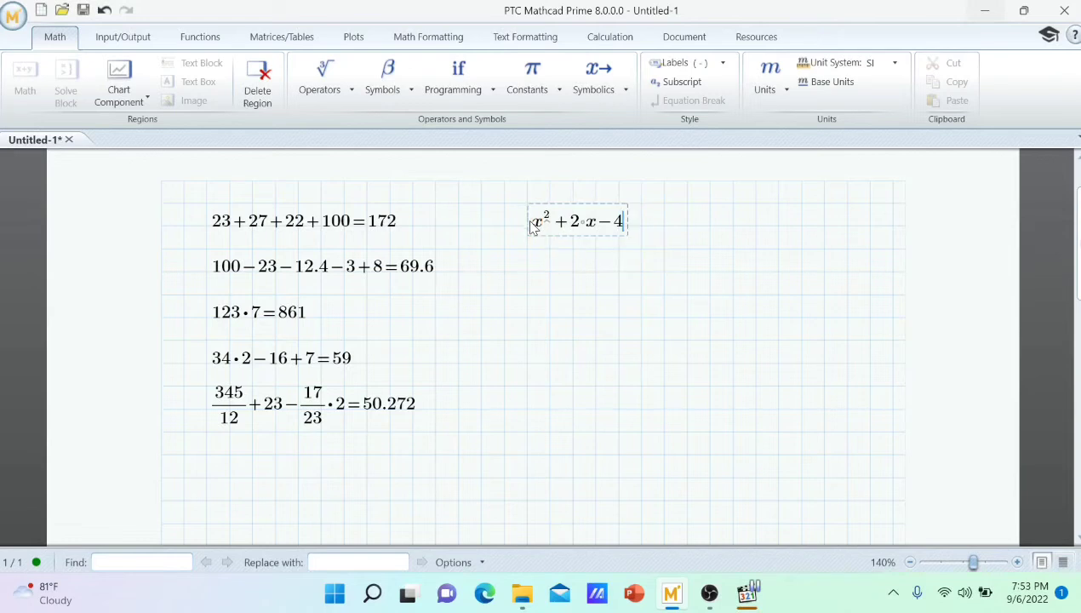
type("=12")
scroll(531, 225, "down", 1)
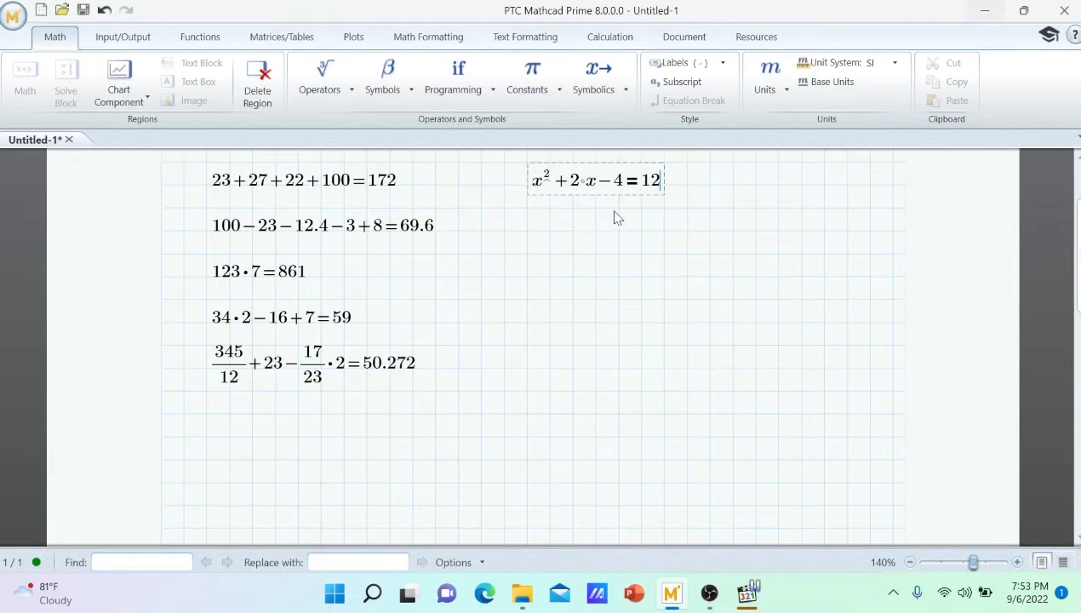
scroll(616, 218, "up", 1)
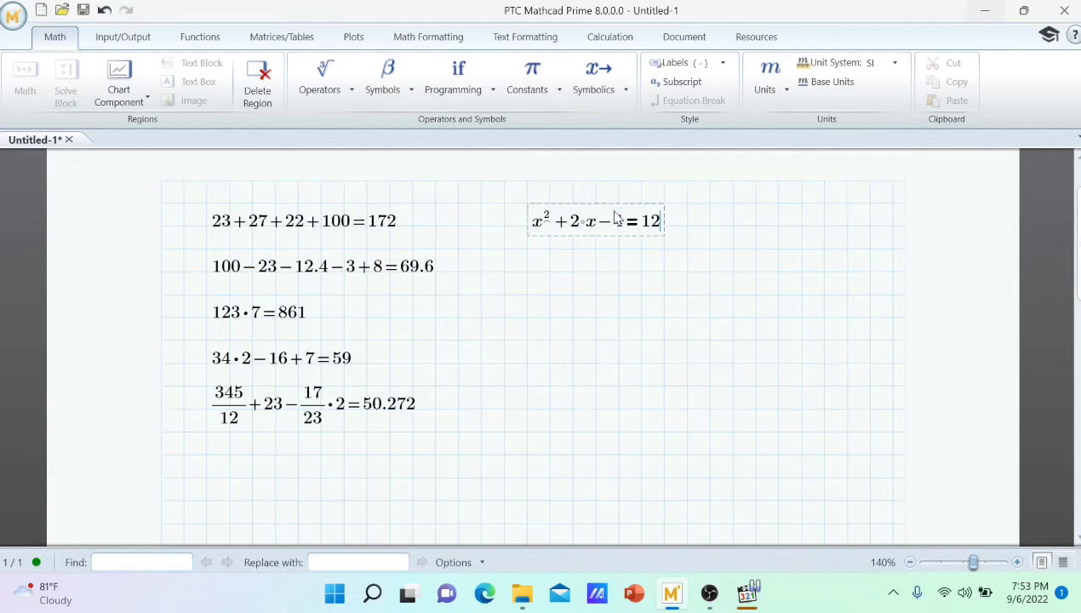
Try to evaluate the equation x²+2·x−4=12 numerically, and remove the evaluation.
type("=")
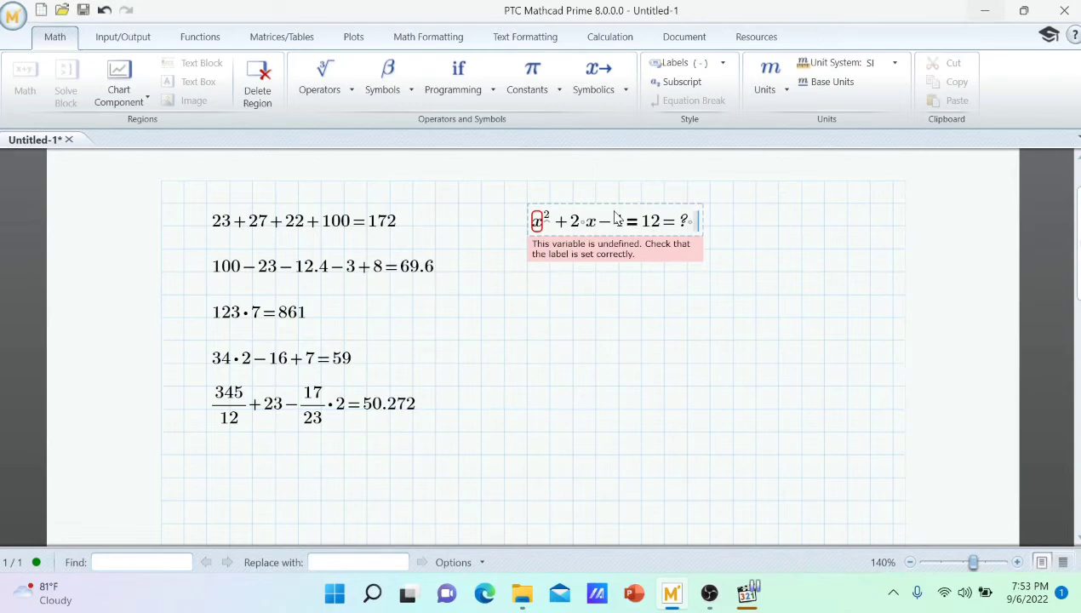
key("BackSpace")
key("BackSpace")
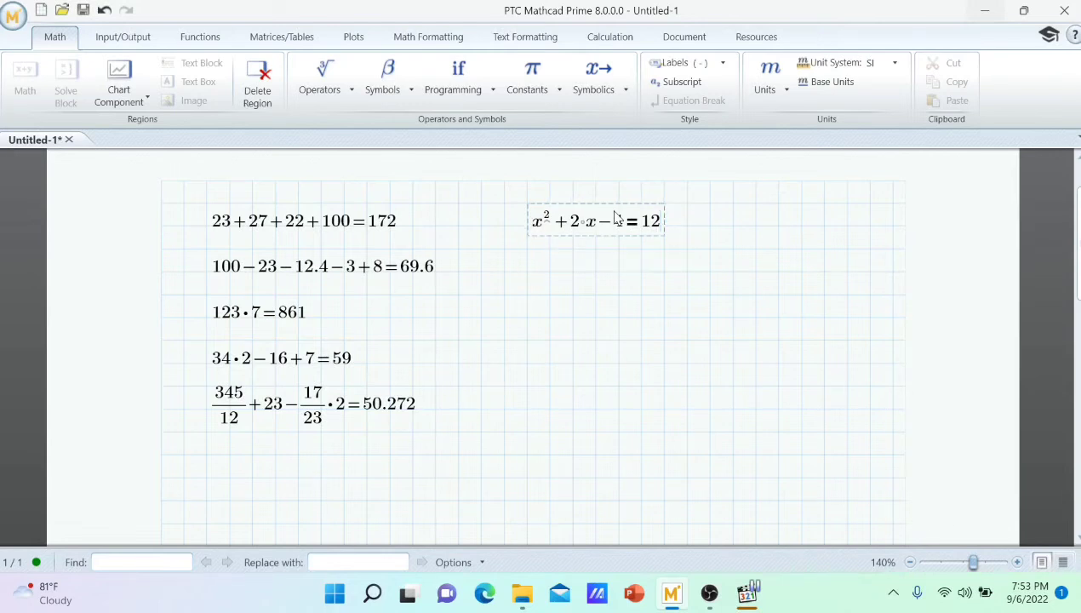
left_click(617, 220)
type("4")
Solve the quadratic equation symbolically with the solve keyword and evaluate its roots numerically.
left_click(626, 95)
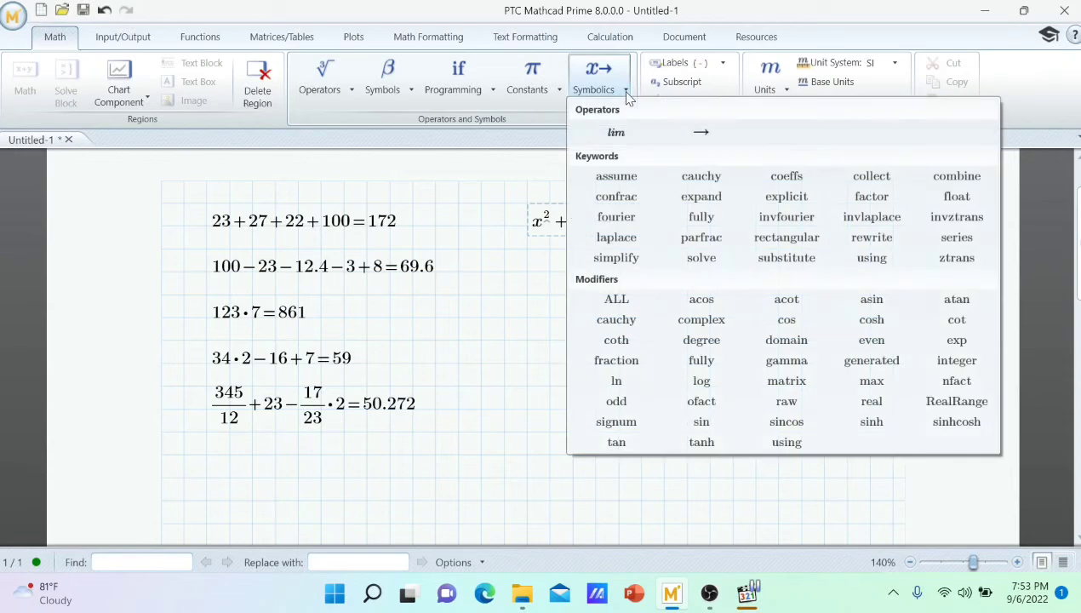
left_click(701, 258)
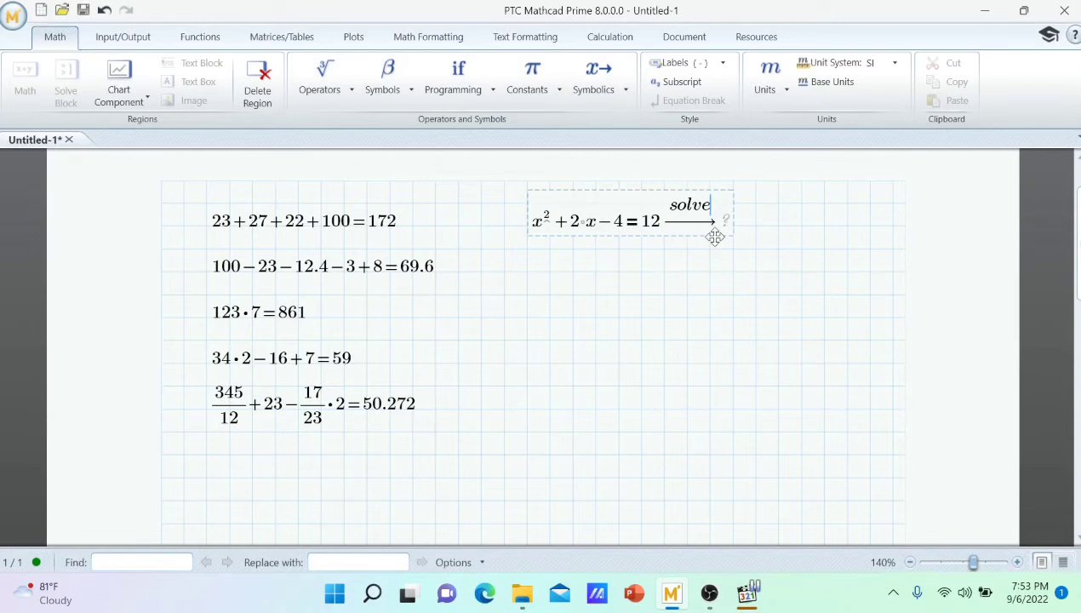
key("Return")
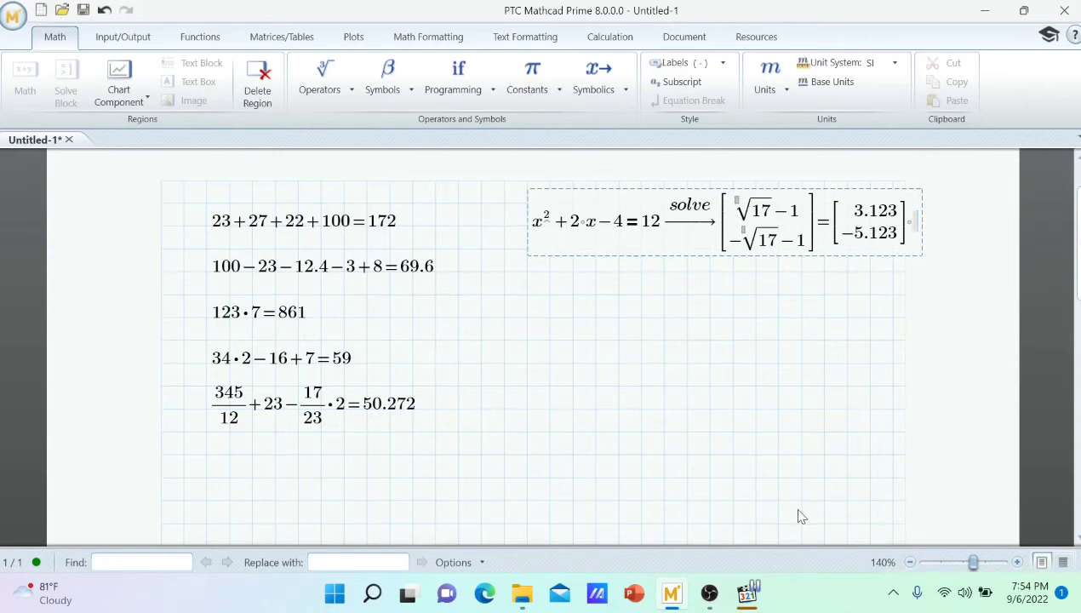
Start a new math region below the quadratic equation with the terms 2·x³+12·x².
left_click(528, 388)
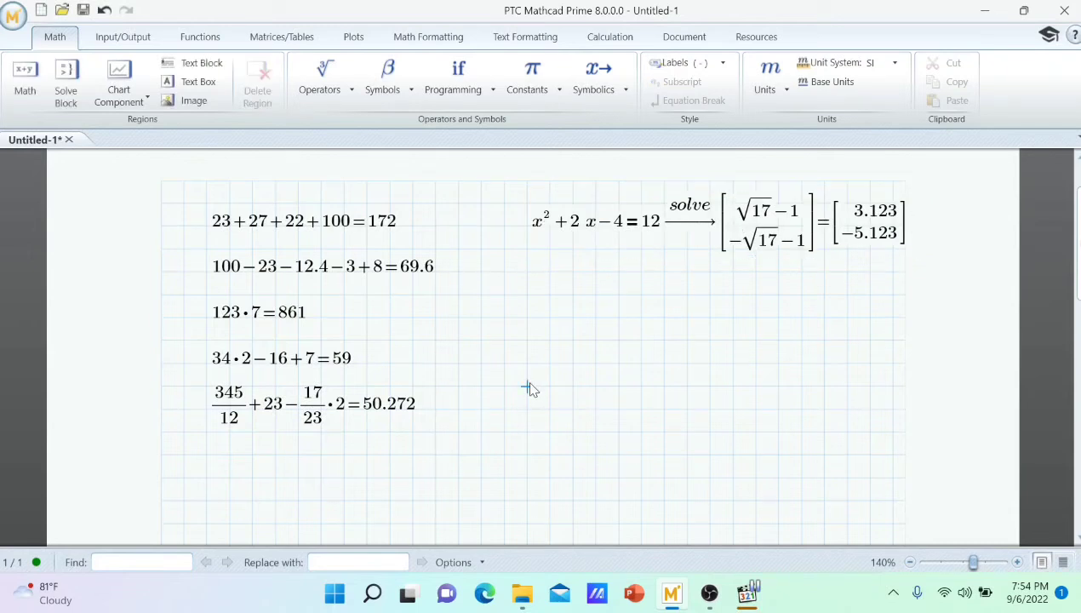
type("2")
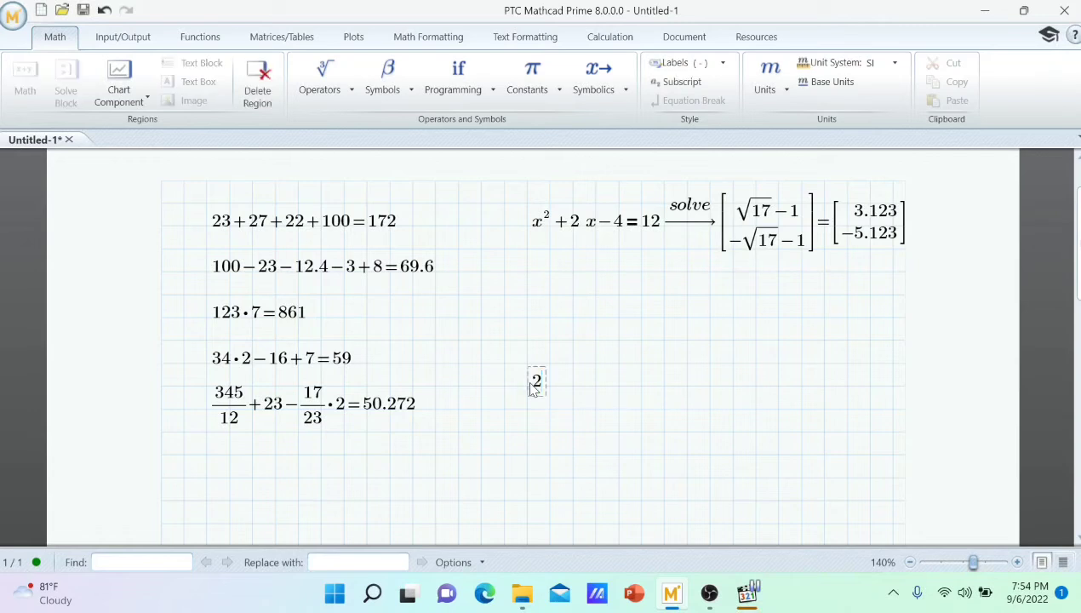
type("*x^")
type("3")
key("Right")
type("+12")
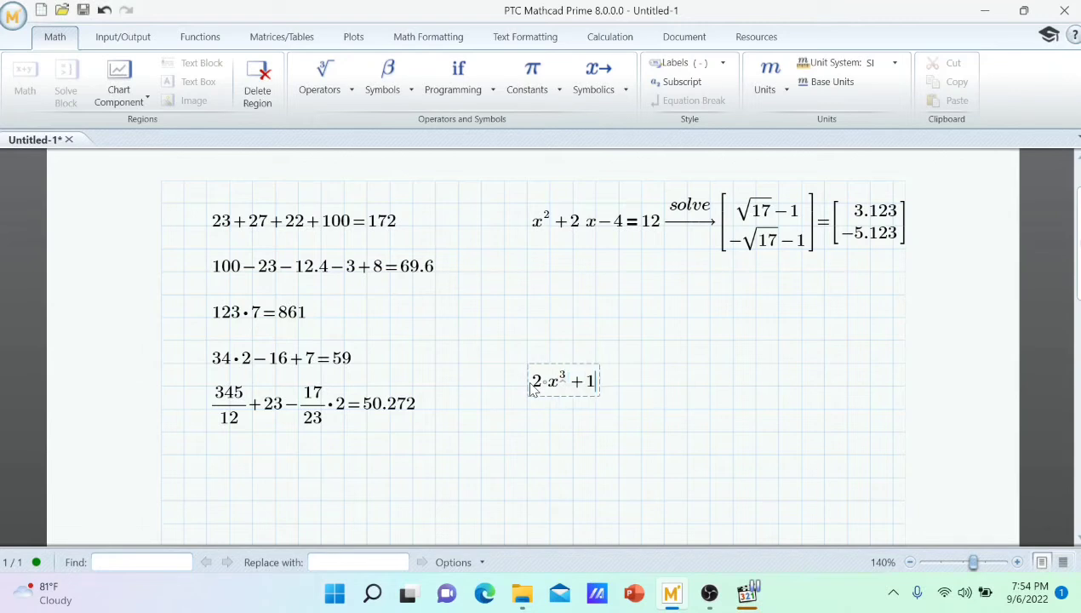
type("*x@")
key("BackSpace")
type("^2-")
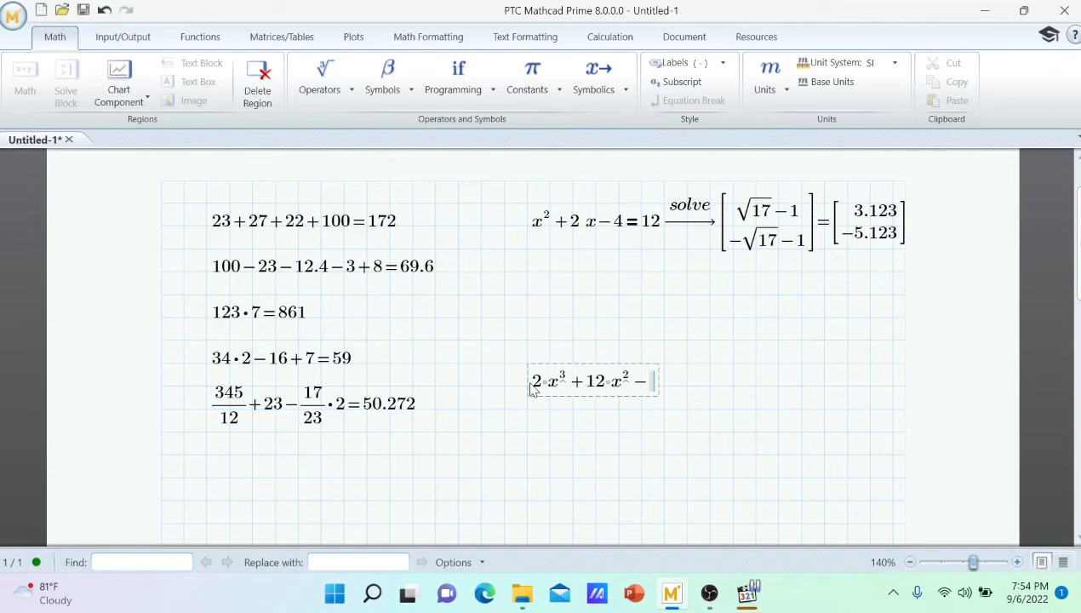
type("6")
type("*x")
type("+")
type("8")
type("=")
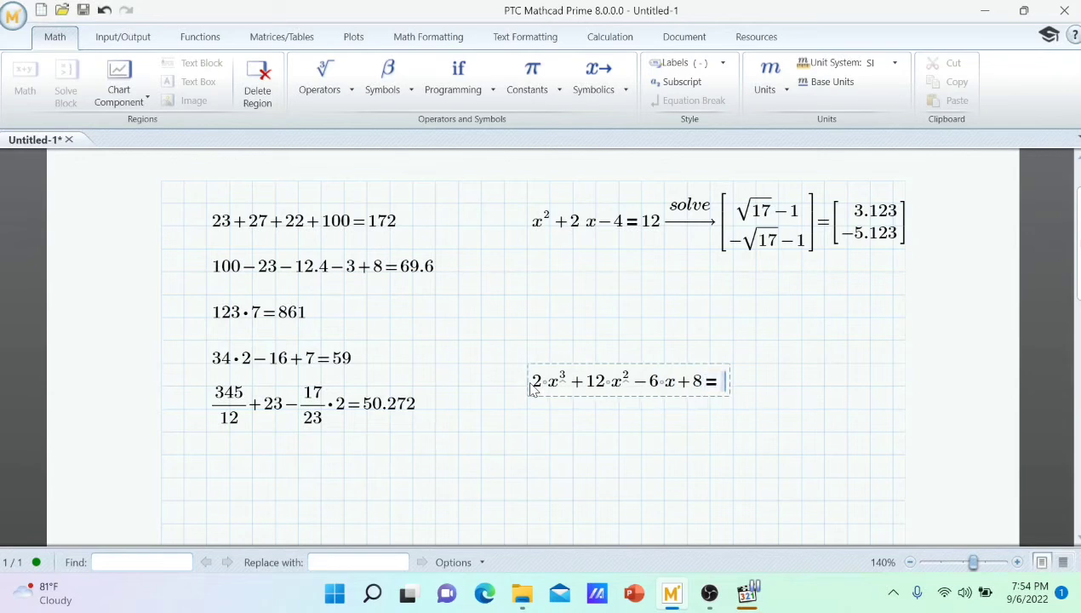
type("0")
Solve the cubic equation symbolically with the solve keyword and evaluate its roots numerically.
left_click(625, 91)
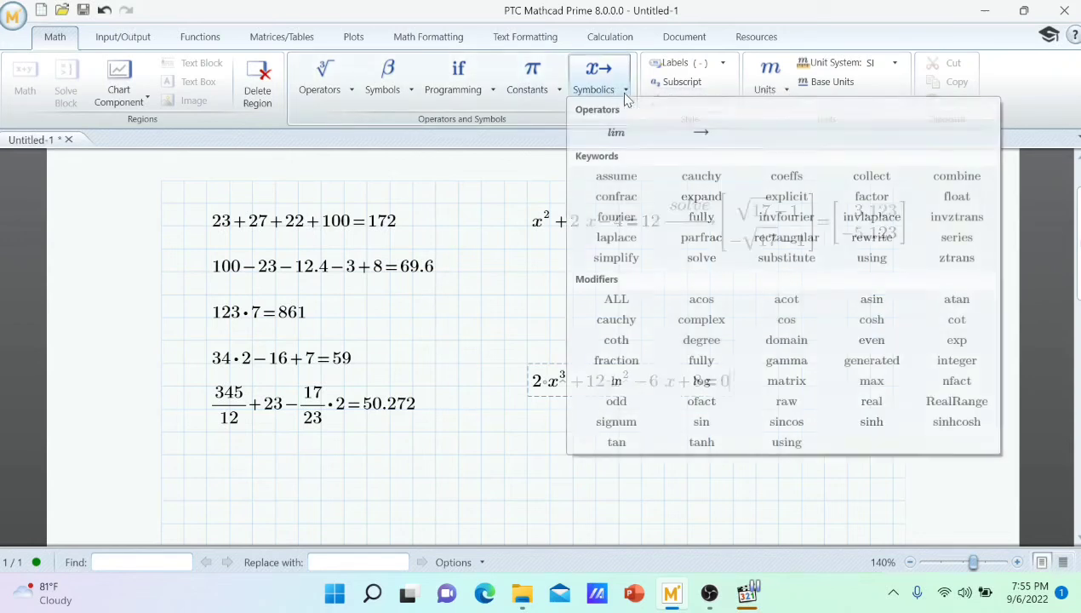
left_click(698, 259)
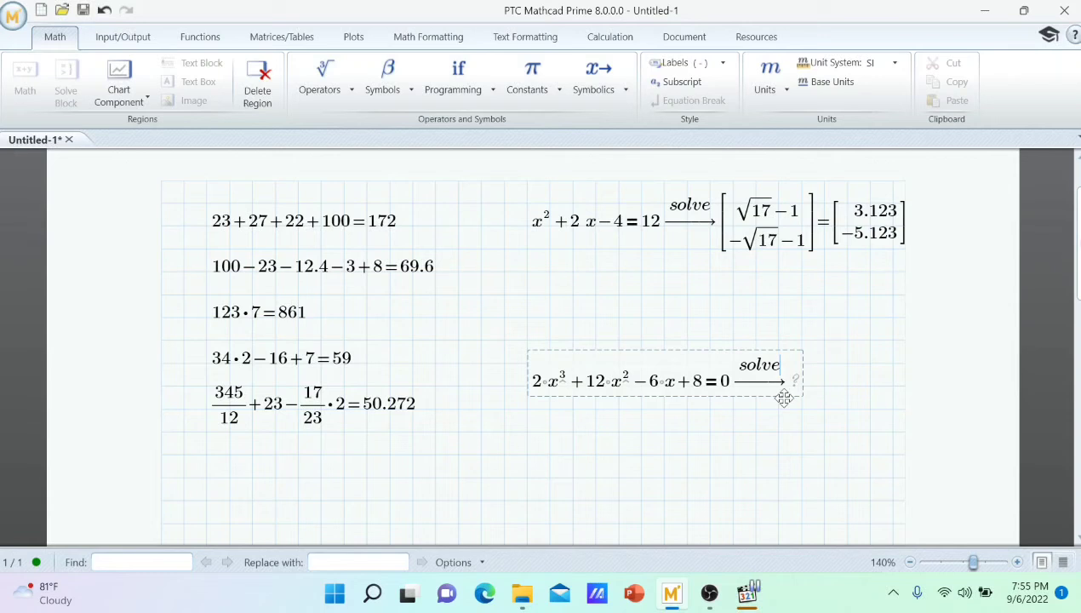
key("Return")
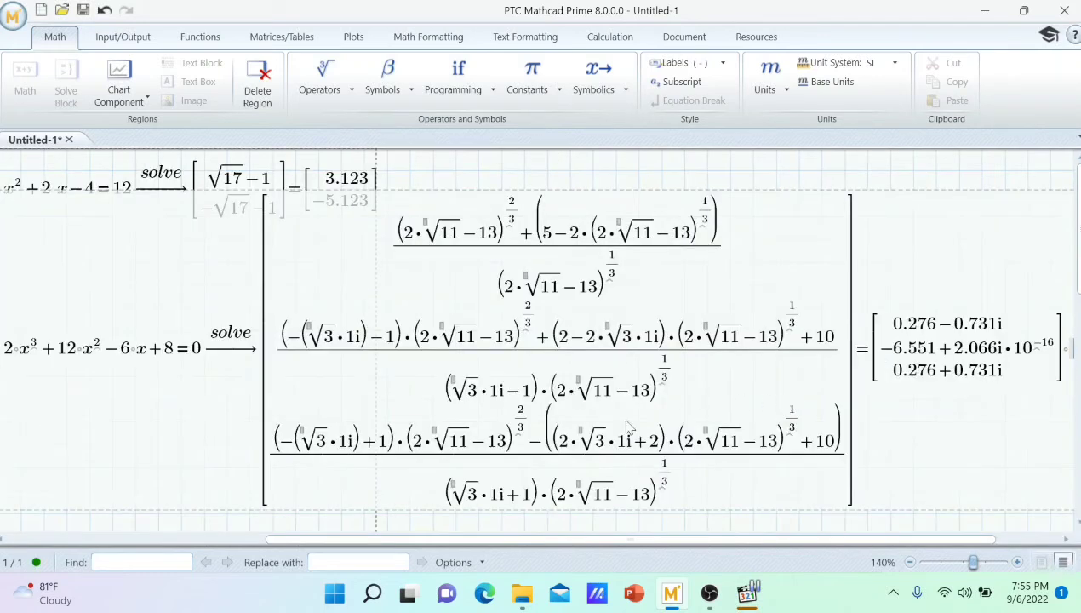
Examine the symbolic and numeric solutions of the cubic equation across their full width.
left_click_drag(956, 543, 760, 543)
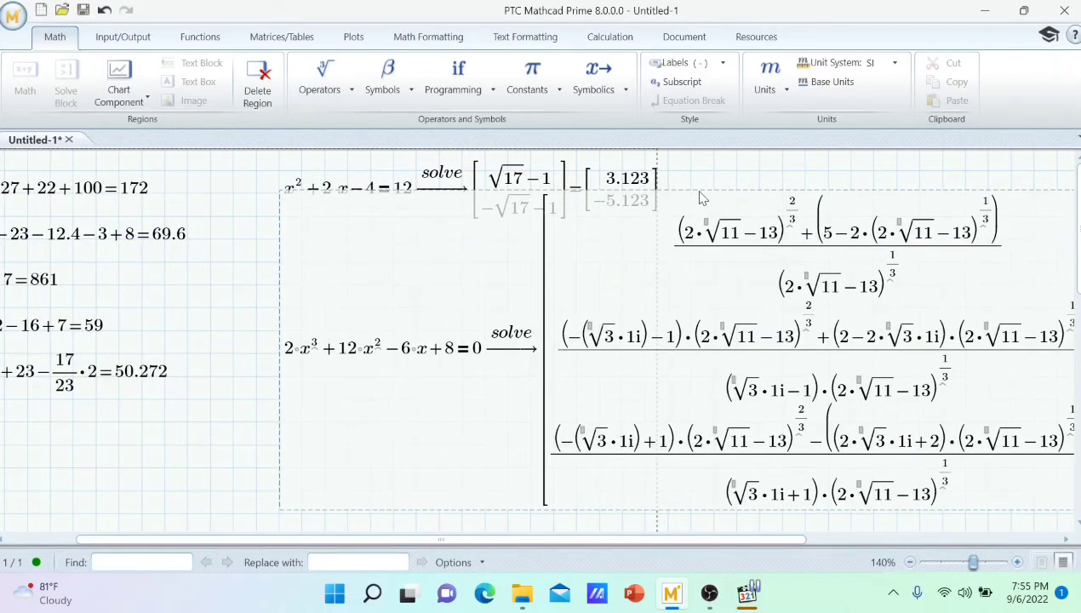
left_click_drag(697, 185, 695, 249)
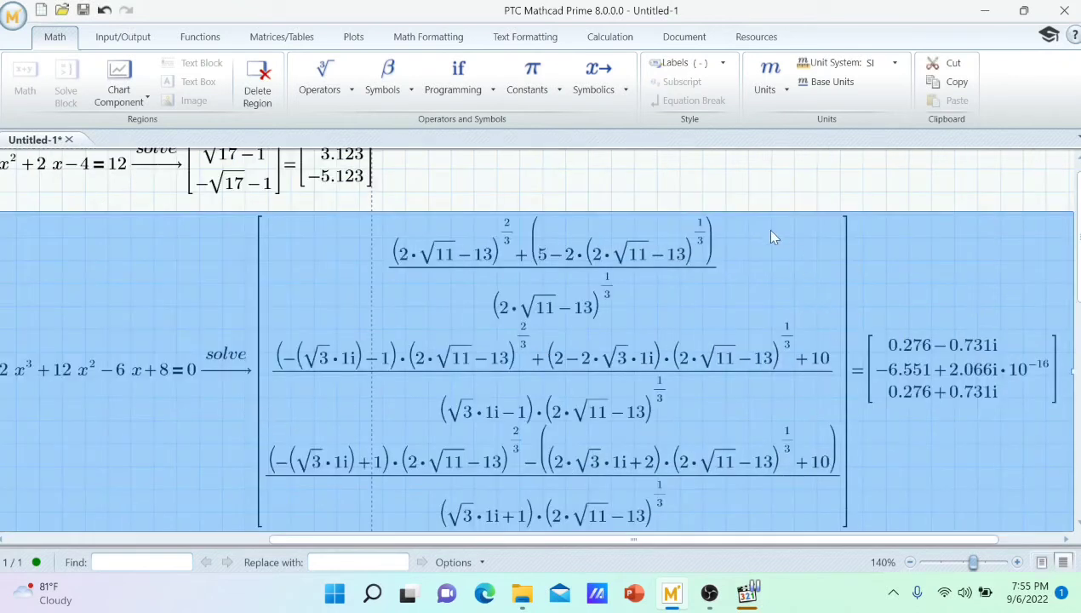
left_click(752, 193)
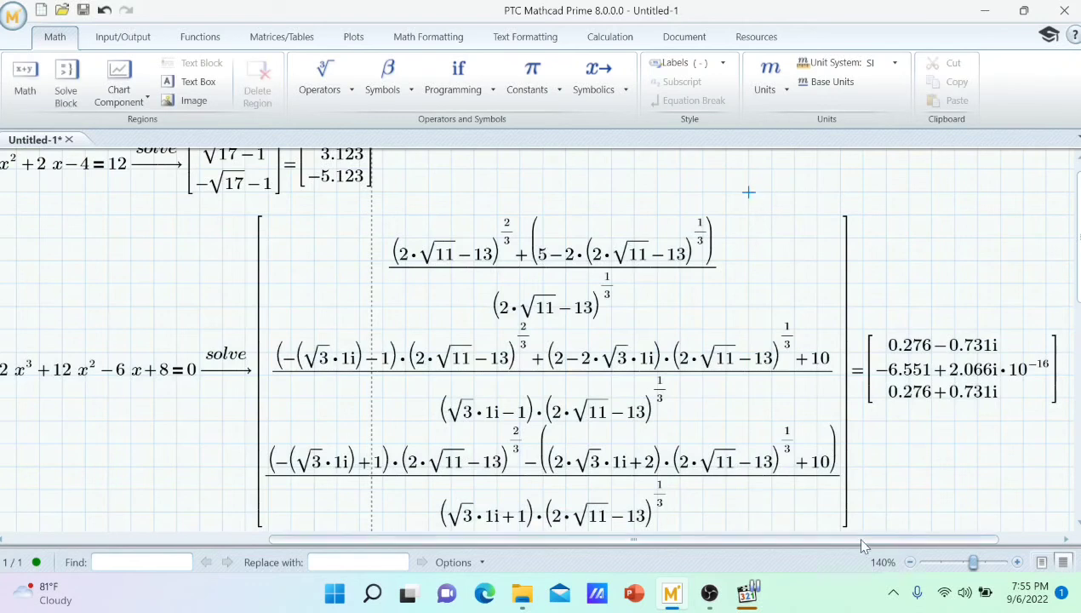
scroll(859, 540, "down", 1)
left_click_drag(855, 540, 825, 541)
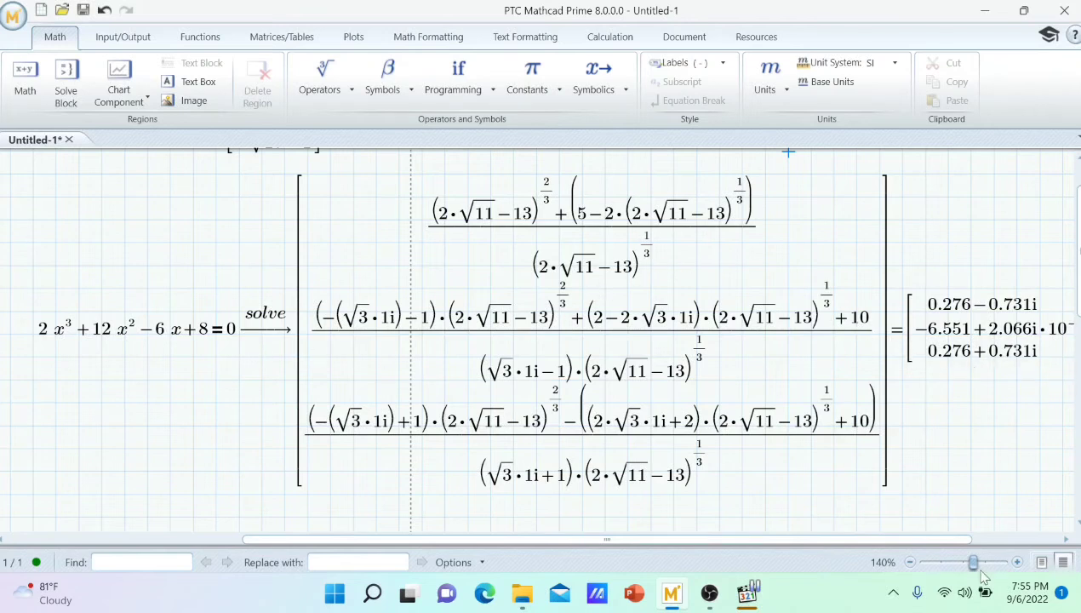
left_click_drag(936, 547, 968, 533)
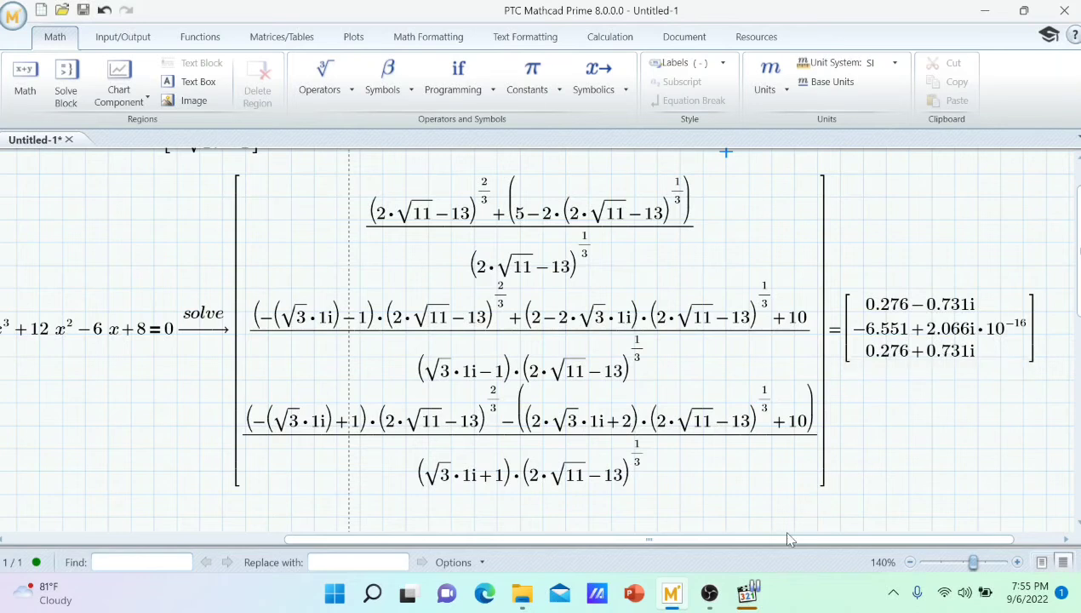
left_click_drag(775, 537, 661, 557)
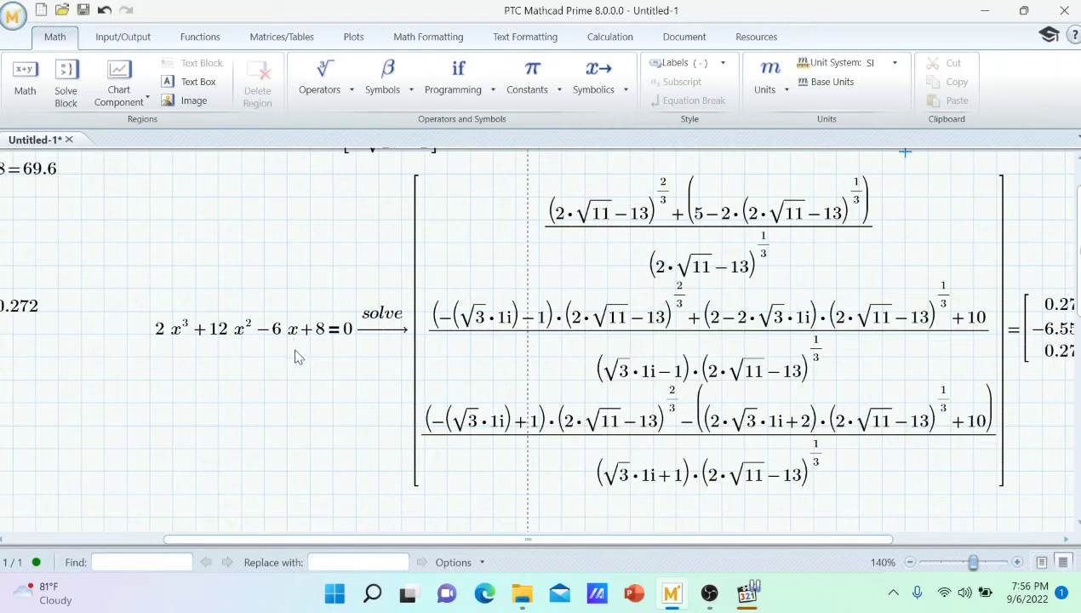
Remove the coefficient 2 from the x³ term of the cubic equation and recalculate its solution.
left_click(170, 337)
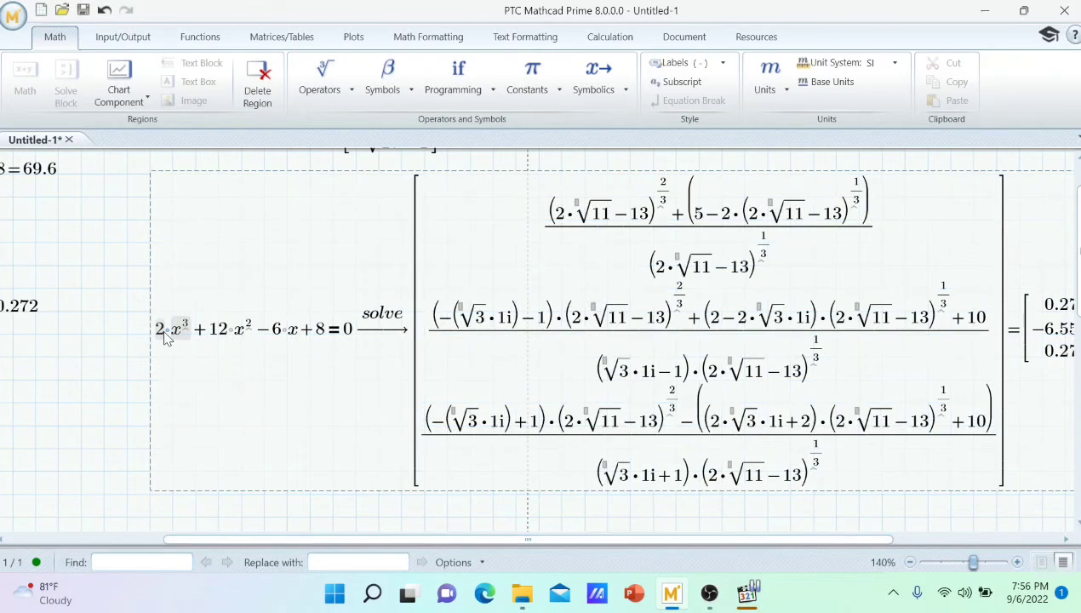
left_click(164, 332)
left_click(164, 331)
left_click(164, 332)
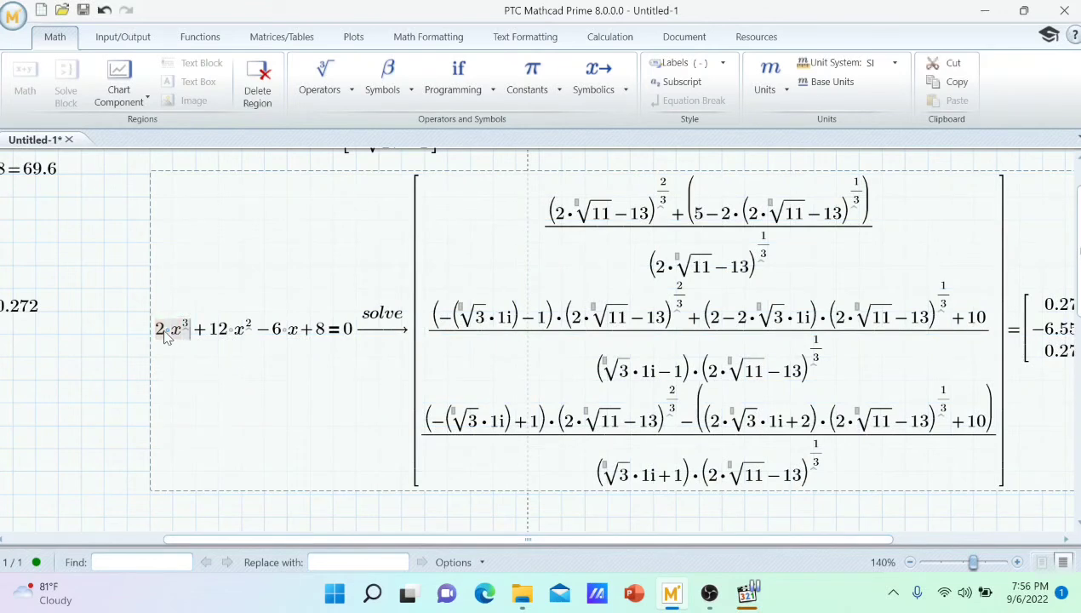
left_click(167, 337)
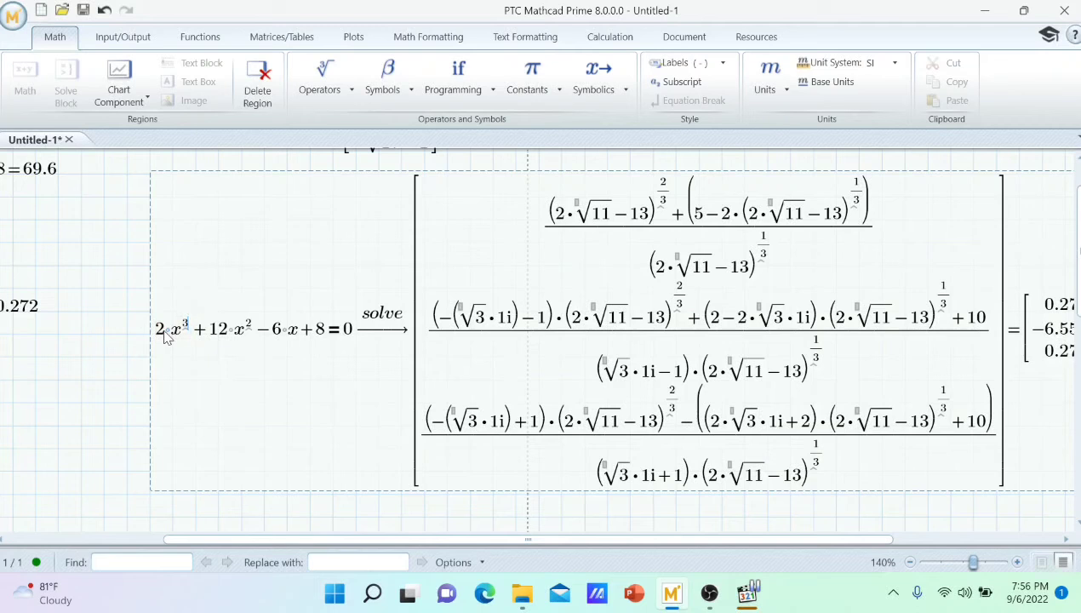
left_click(166, 337)
key("BackSpace")
key("BackSpace")
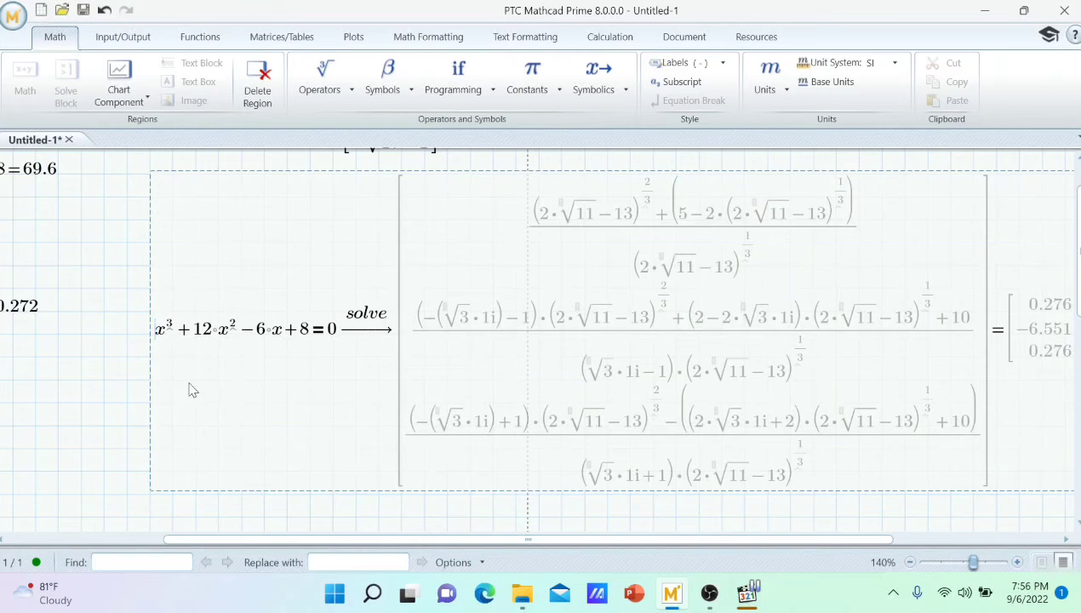
left_click(364, 523)
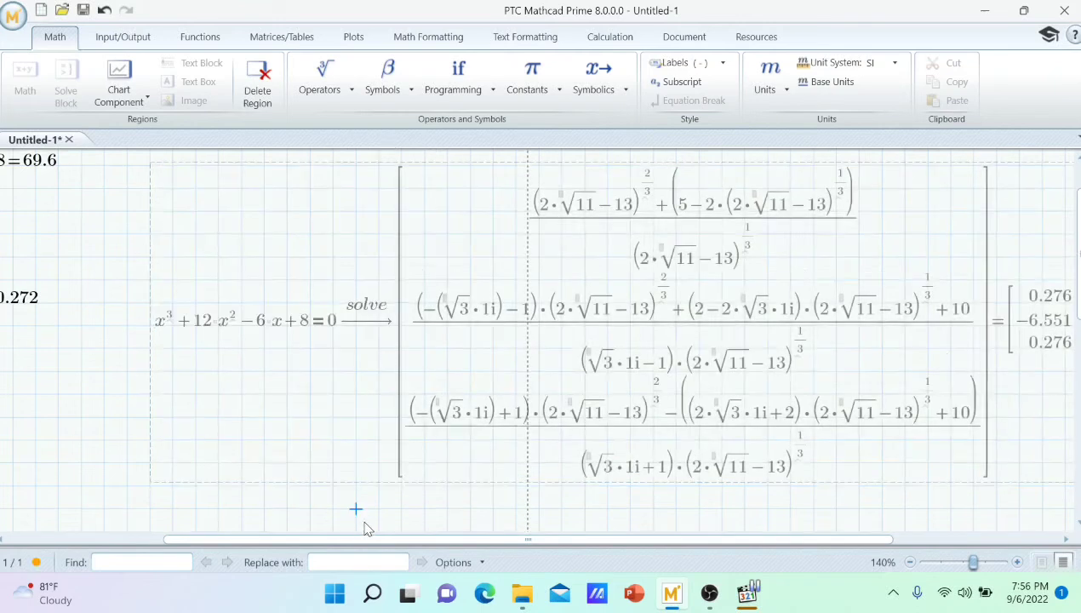
Delete the 12·x² term from the cubic equation, leaving x³−6·x+8=0.
scroll(600, 463, "down", 1)
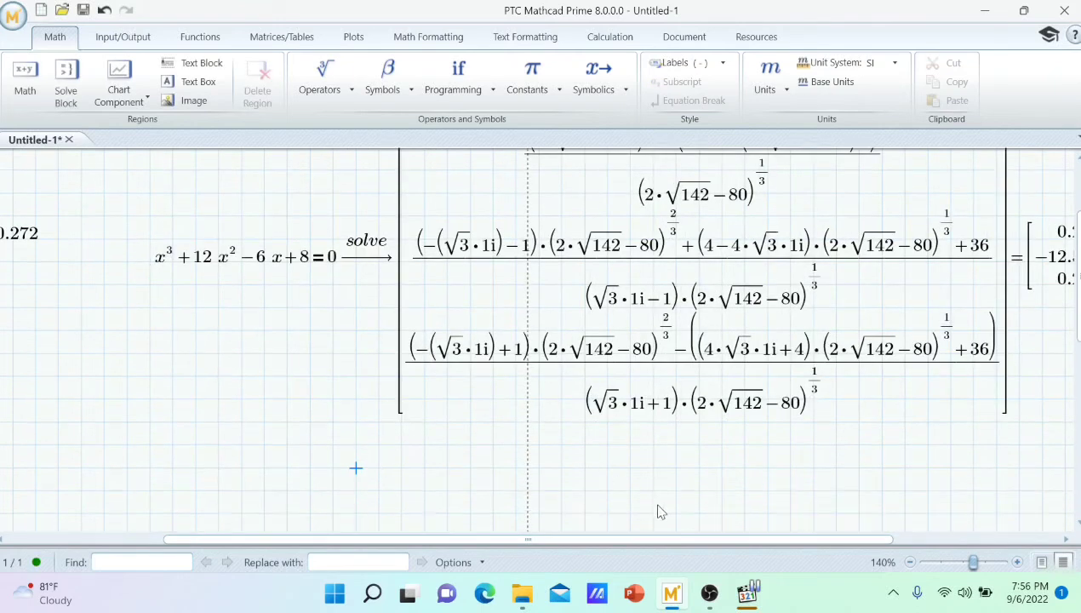
mouse_move(697, 538)
left_mouse_down()
mouse_move(859, 553)
mouse_move(710, 541)
left_mouse_up()
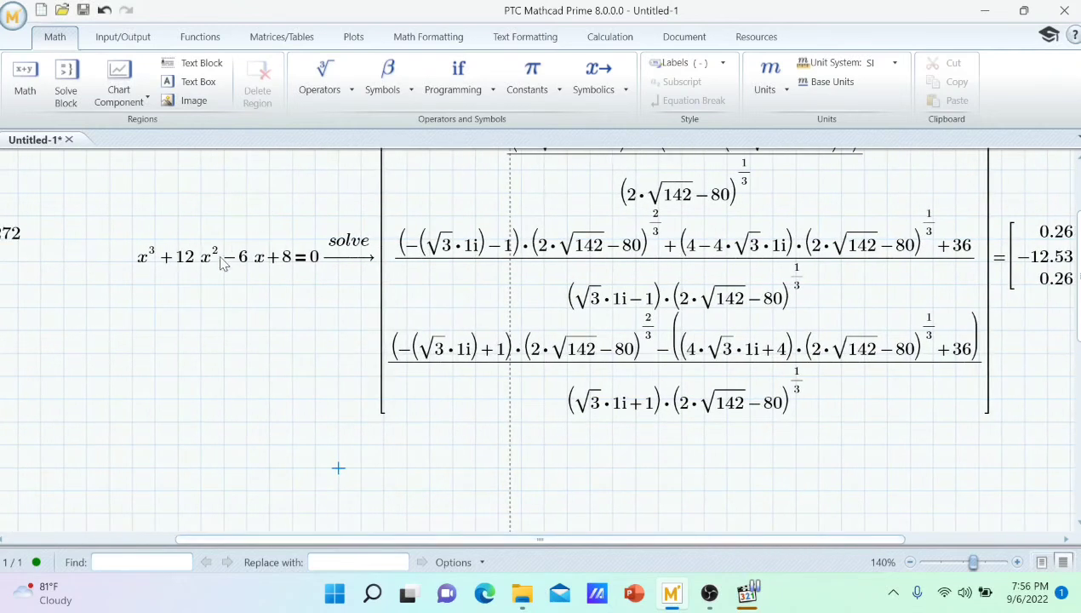
left_click(239, 266)
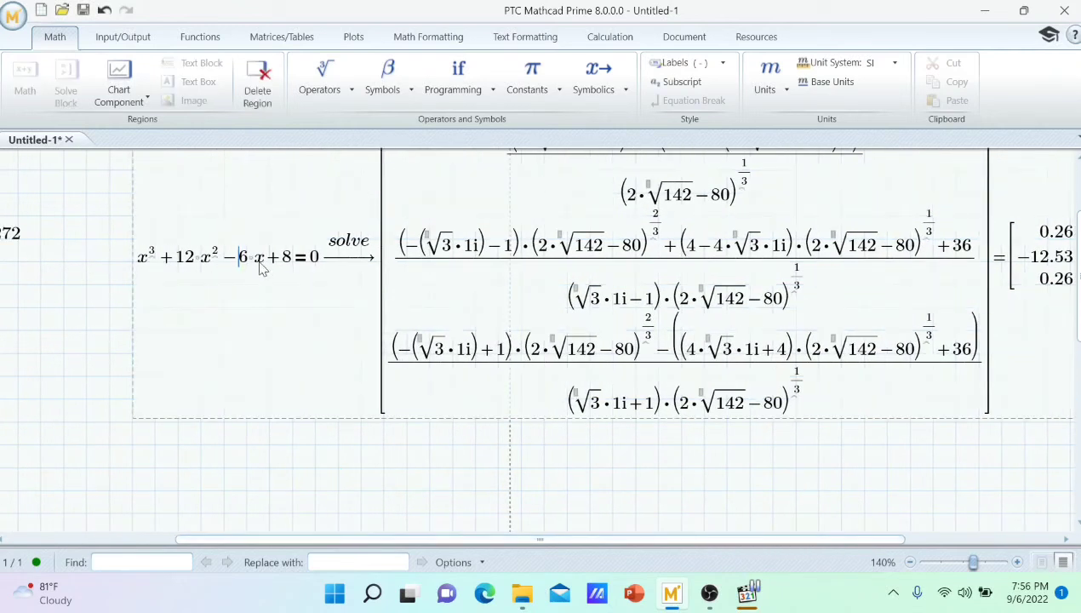
left_click(222, 265)
key("BackSpace")
key("BackSpace")
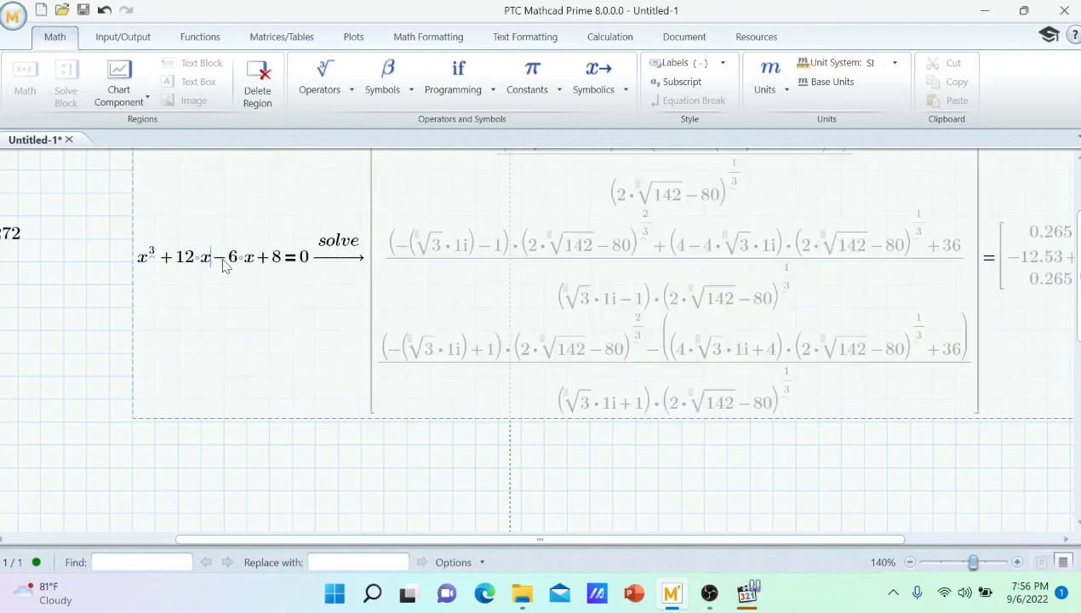
key("BackSpace")
key("BackSpace")
key("BackSpace")
key("BackSpace")
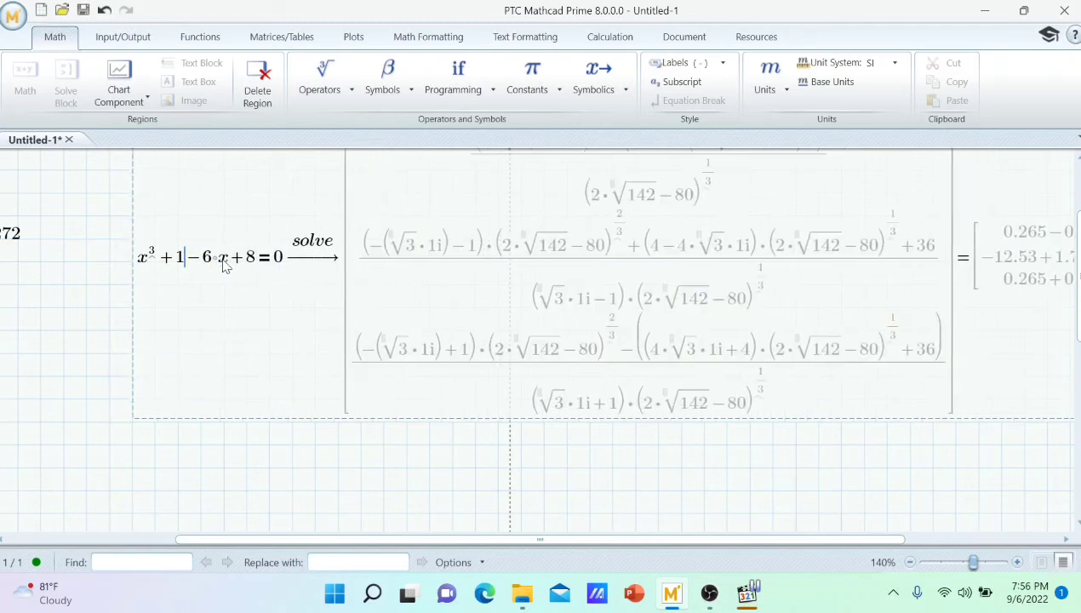
key("BackSpace")
key("BackSpace")
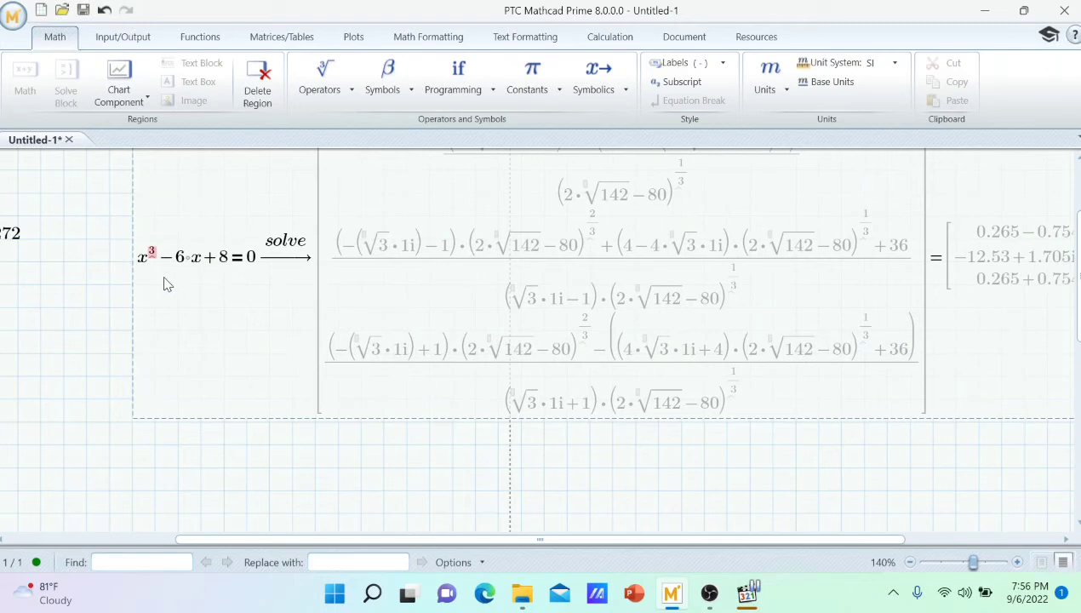
Change the right-hand side of the cubic equation to 12 and recalculate its solution.
left_click(257, 265)
key("BackSpace")
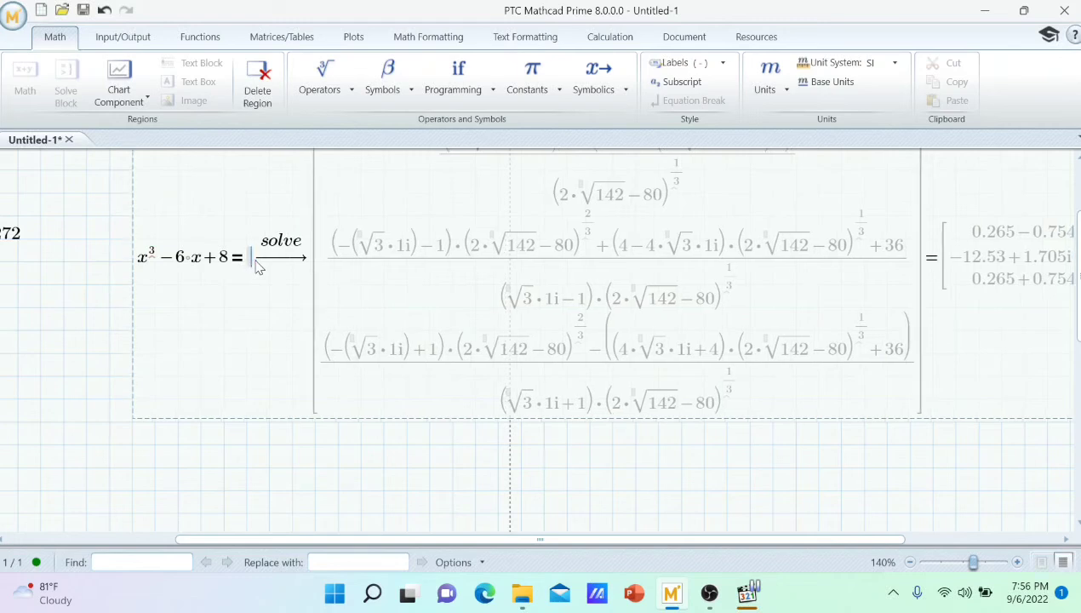
type("12")
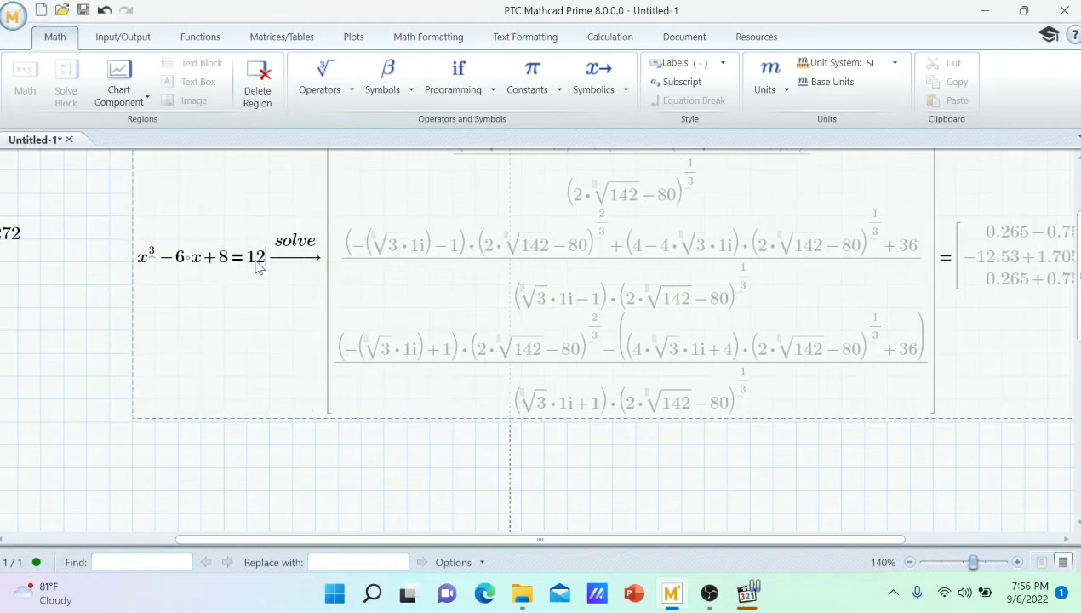
left_click(721, 491)
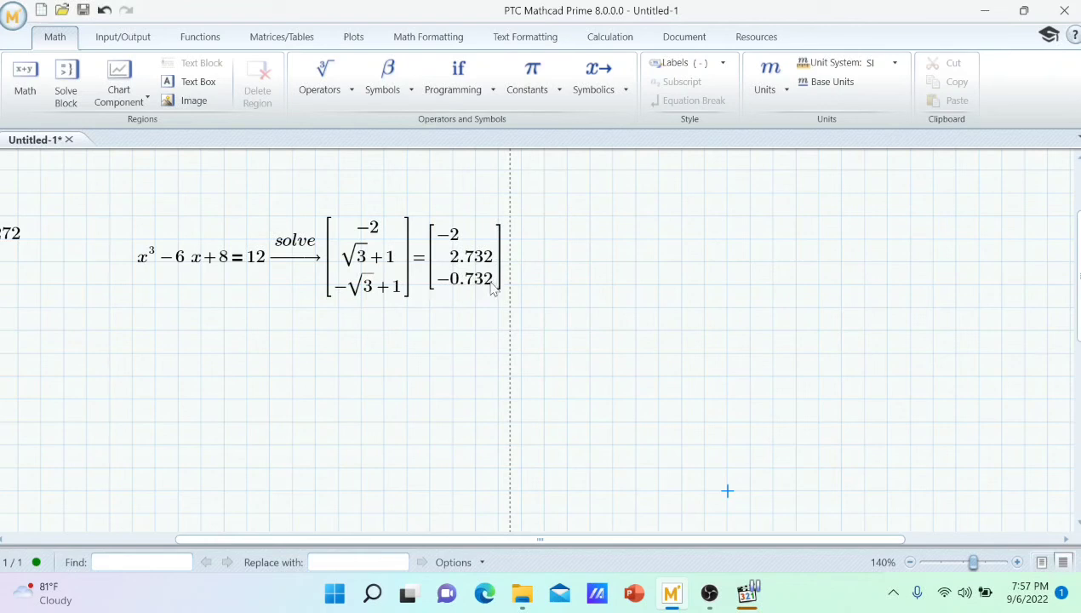
Enter the expression y⁴−2·y² in the blank area below the solved cubic equation.
left_click_drag(601, 541, 399, 538)
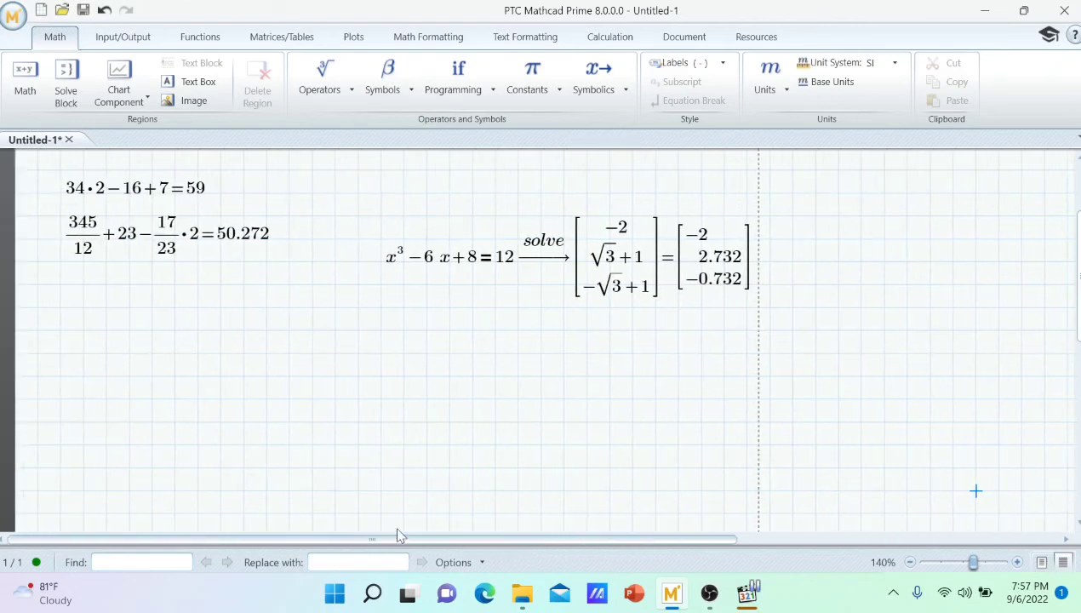
scroll(276, 415, "up", 1)
scroll(276, 414, "up", 2)
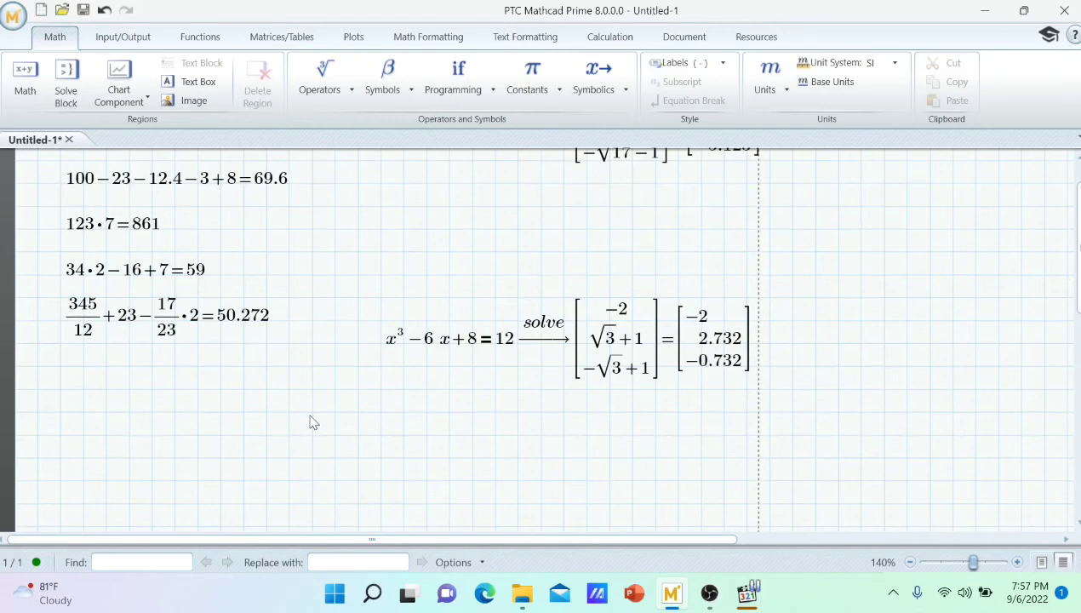
scroll(339, 427, "down", 1)
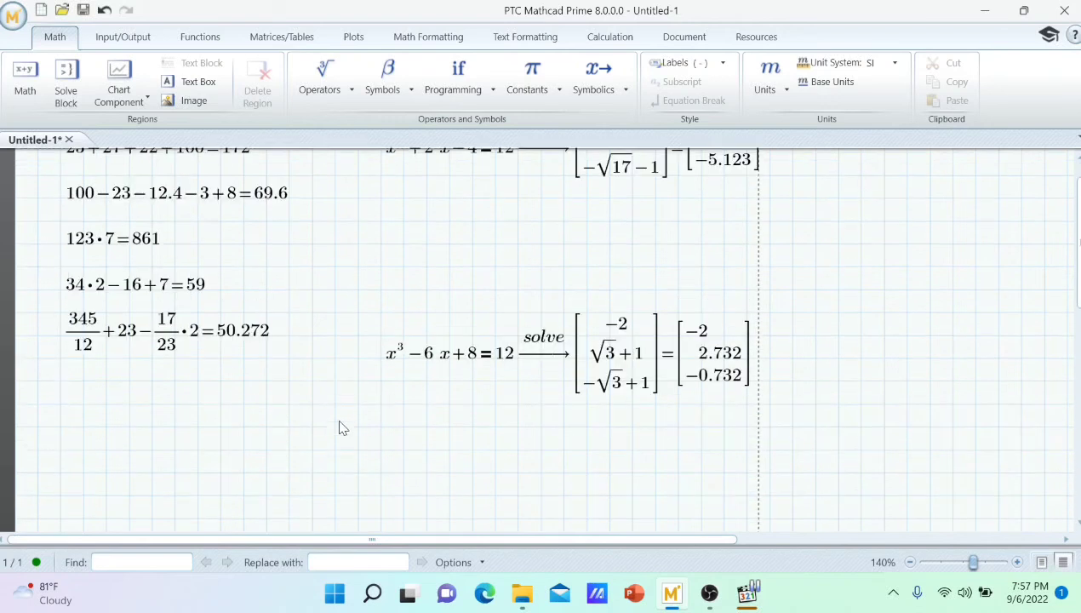
scroll(341, 427, "down", 1)
left_click(391, 431)
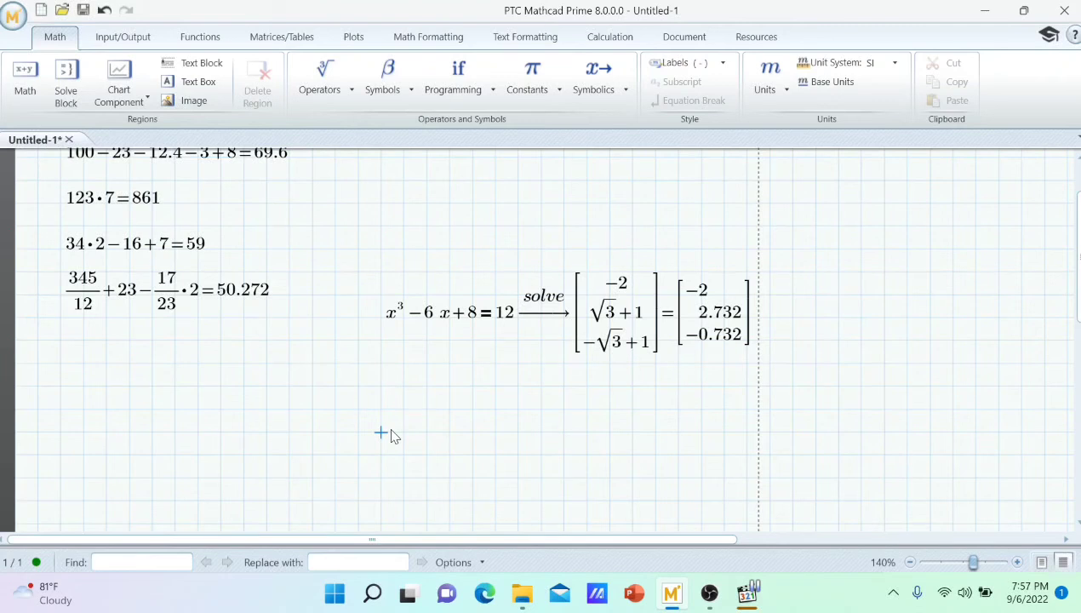
type("y^")
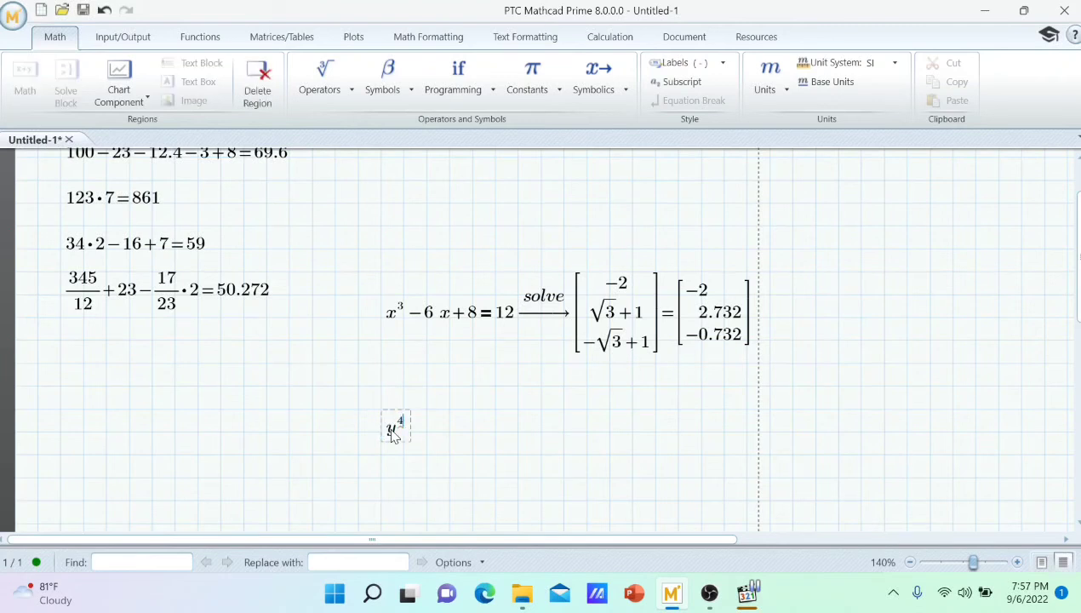
type("4")
key("Right")
type("-")
type("2")
type("y")
key("BackSpace")
type("^2 ")
type("=")
Set y⁴−2·y² equal to 17 with the comparison equals operator, leaving no evaluation after it.
key("BackSpace")
key("BackSpace")
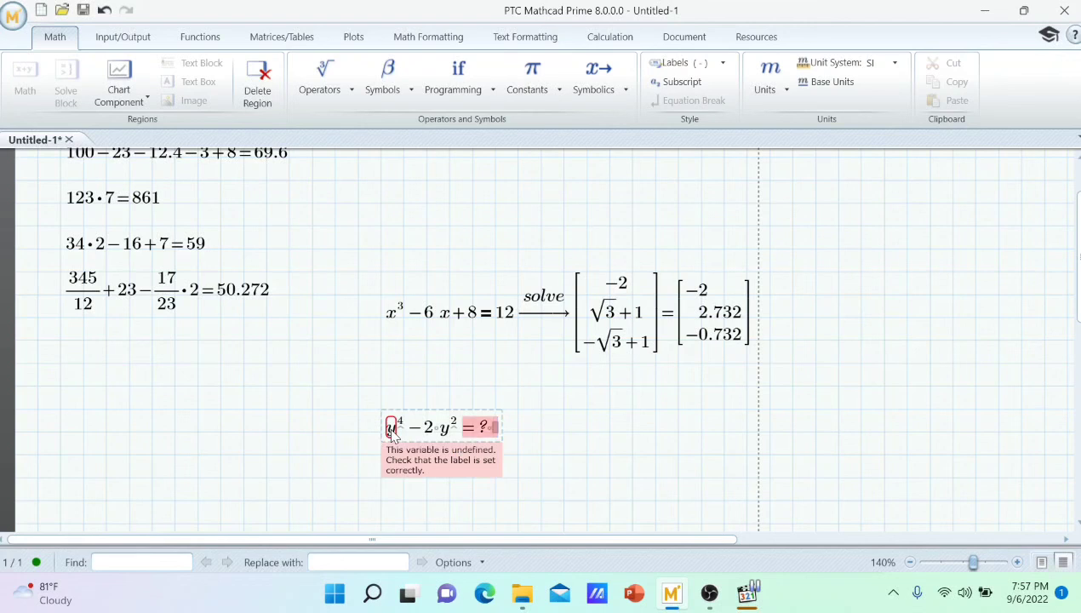
key("ctrl+equal")
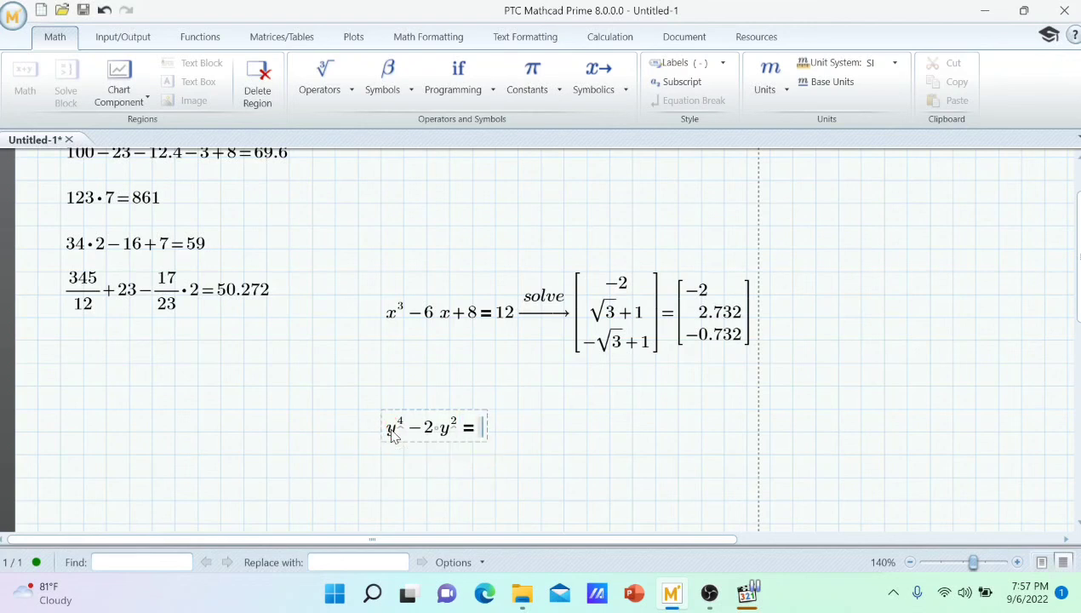
type("17 =")
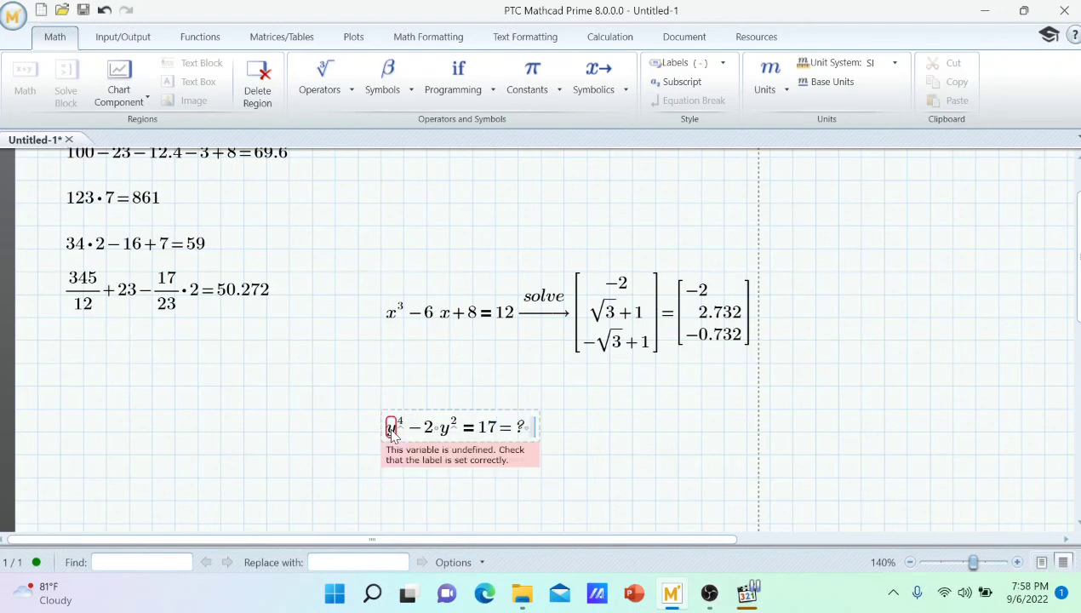
key("BackSpace")
key("BackSpace")
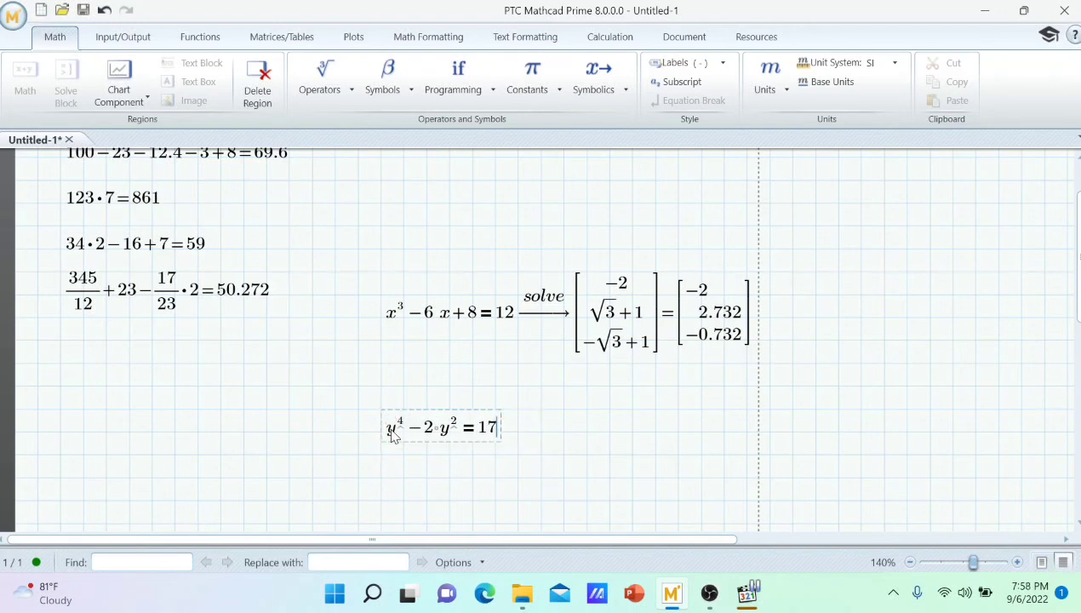
Solve the quartic equation with the solve keyword and numeric evaluation, and shift its region slightly down, away from the cubic solution.
left_click(595, 94)
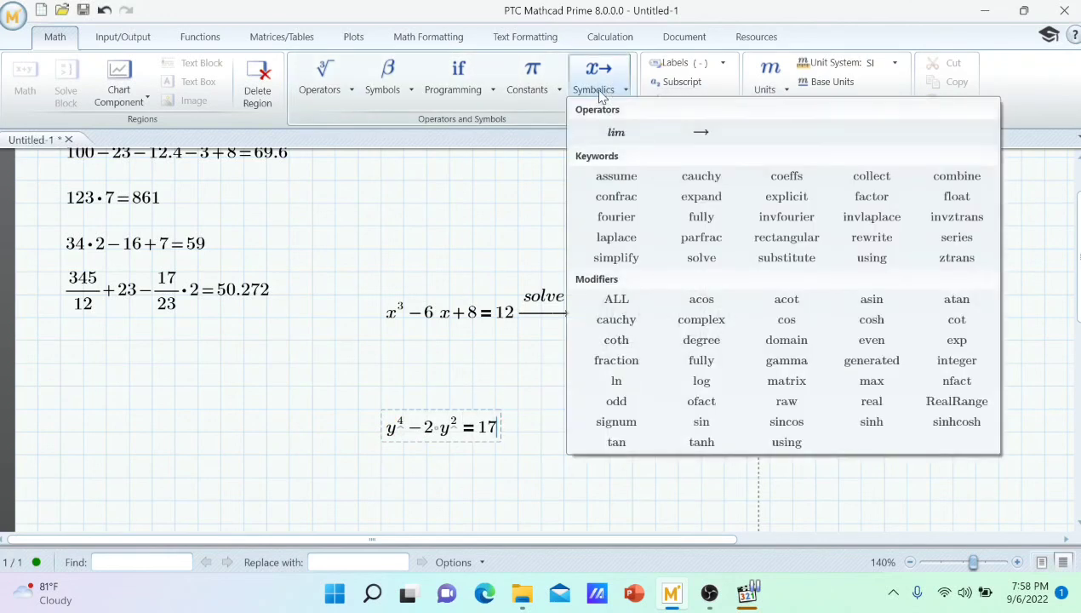
left_click(701, 257)
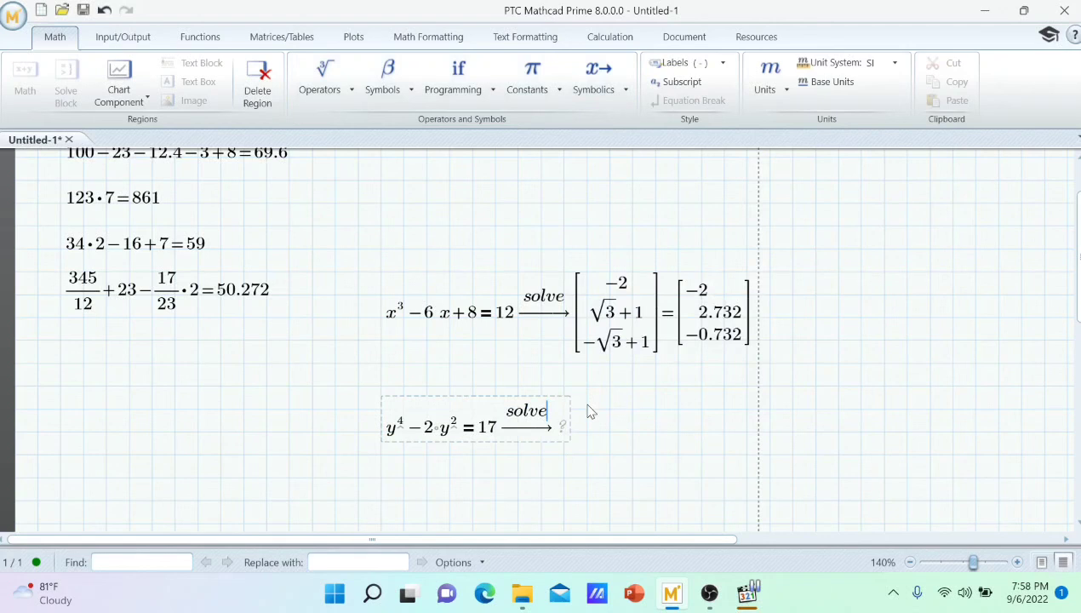
type("= [2.29; −2.29; 1.801i; −1.801i")
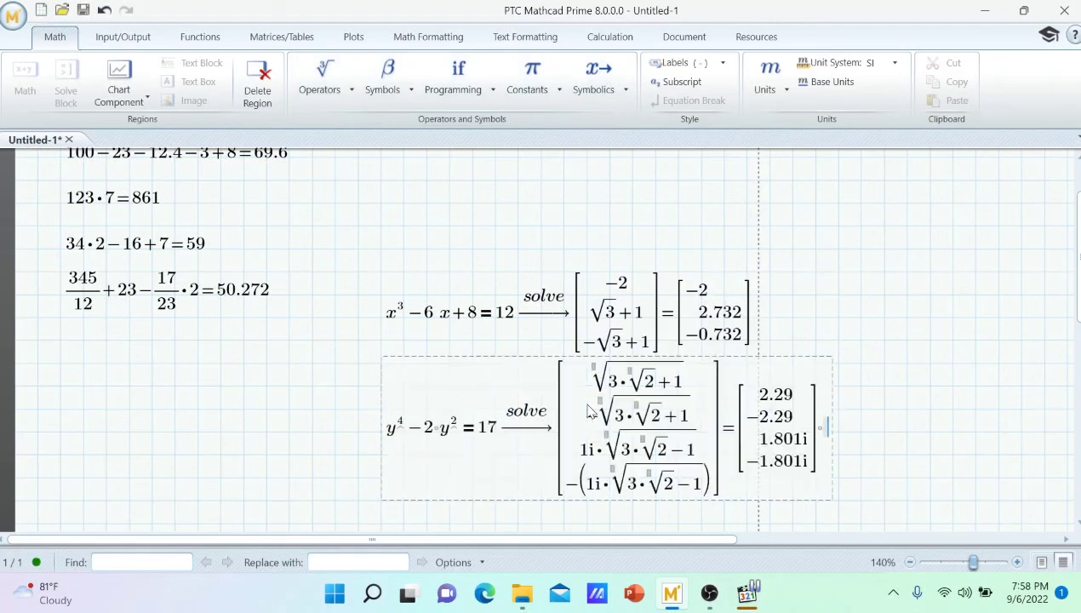
left_click(437, 361)
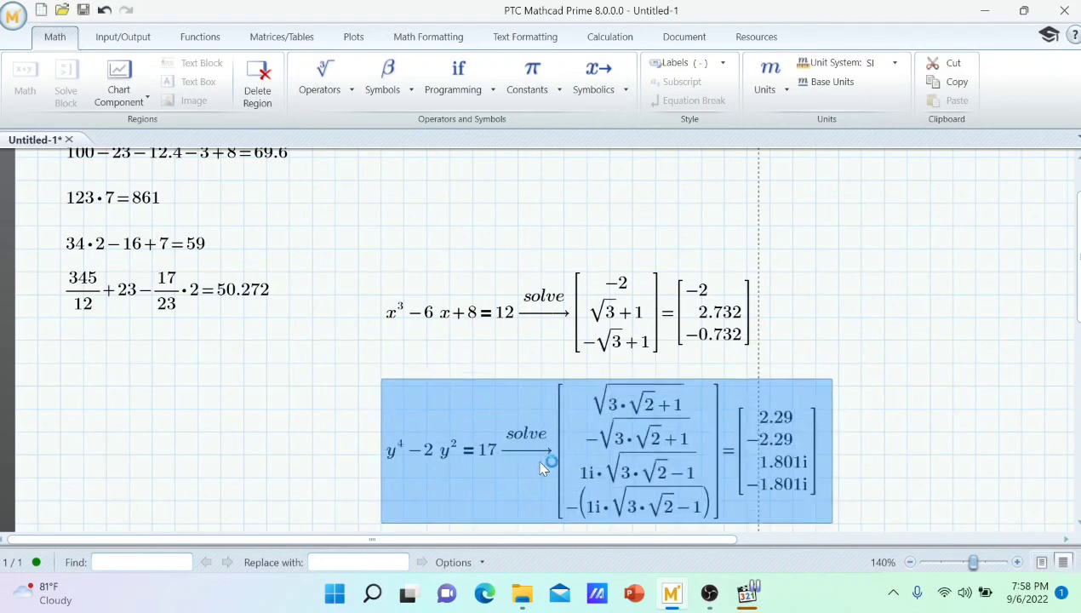
left_click(311, 410)
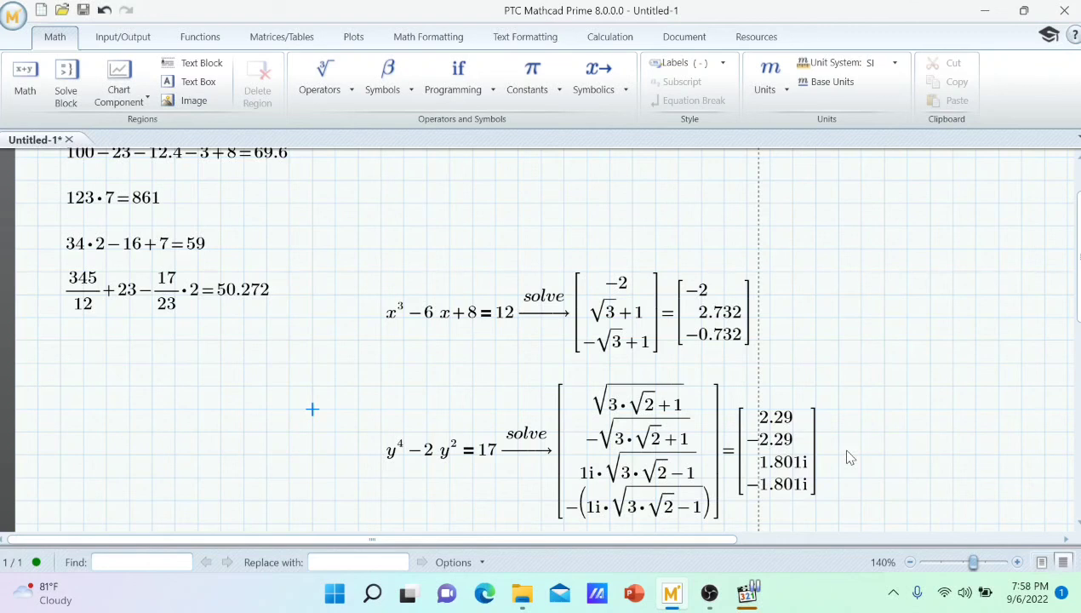
Switch to OBS and stop the screen recording.
left_click(709, 593)
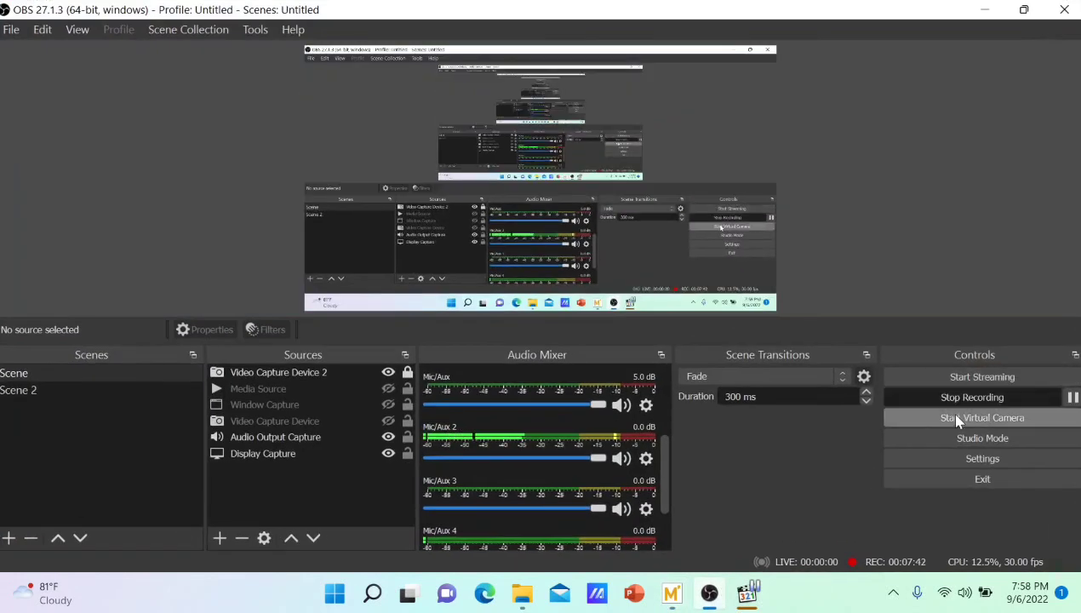
left_click(952, 398)
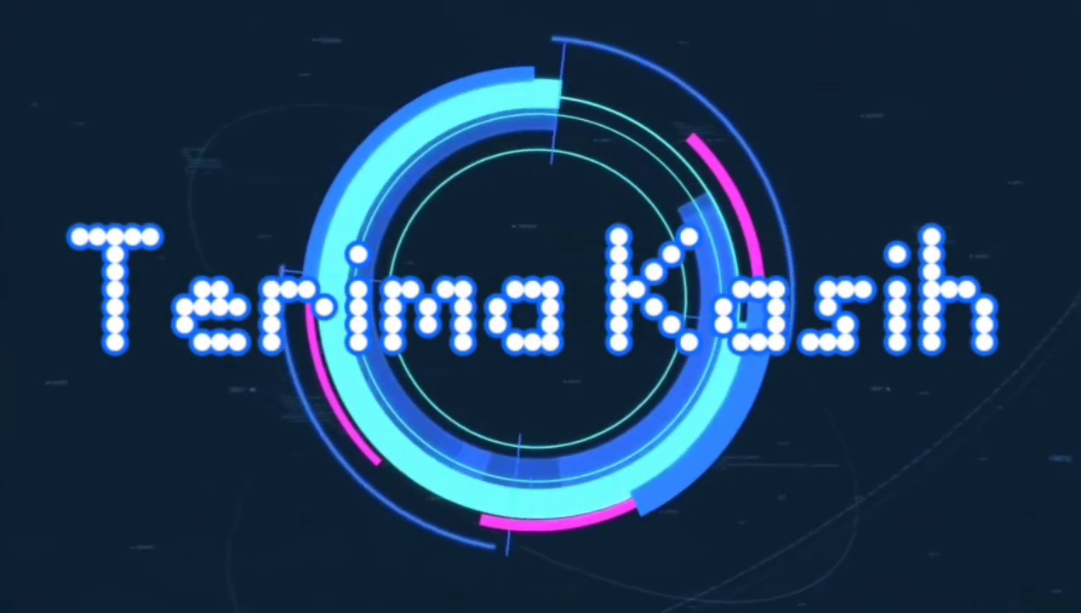